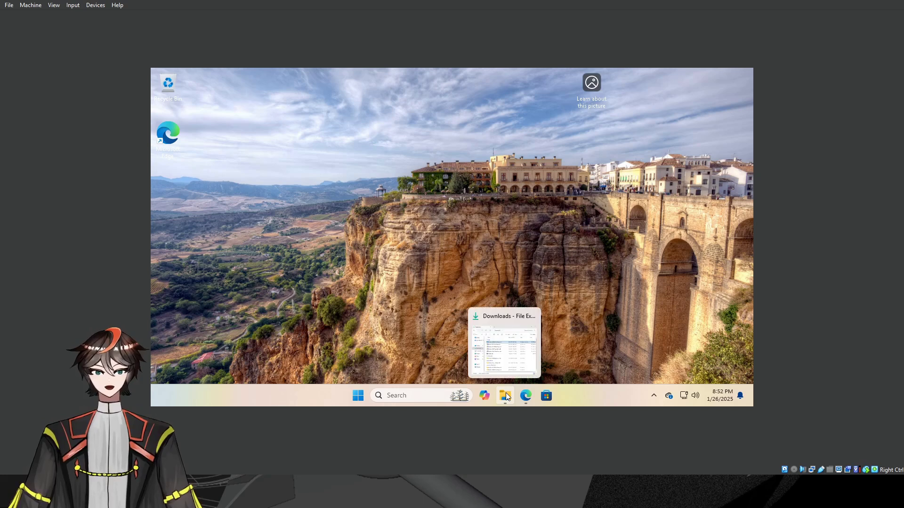
Step: Switch to the browser and examine the platform and package options offered for Blender 4.3.2 on the download page
left_click(505, 397)
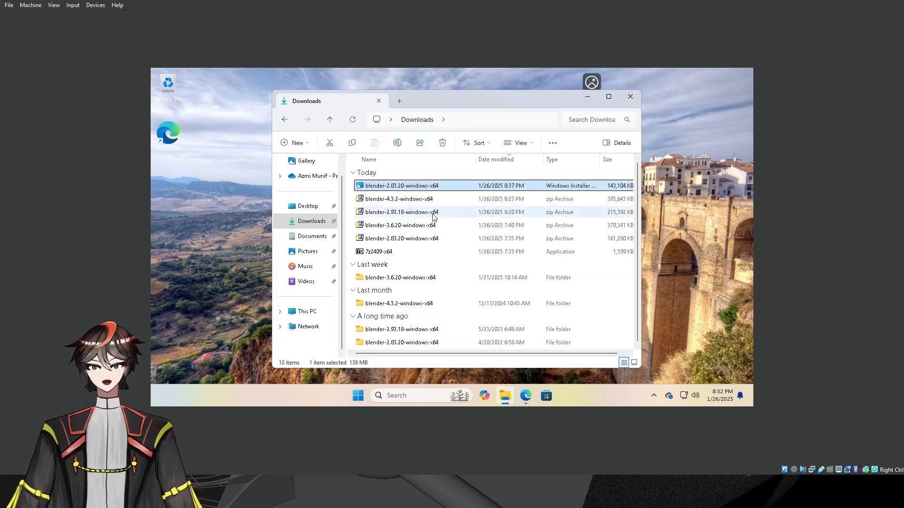
left_click(525, 396)
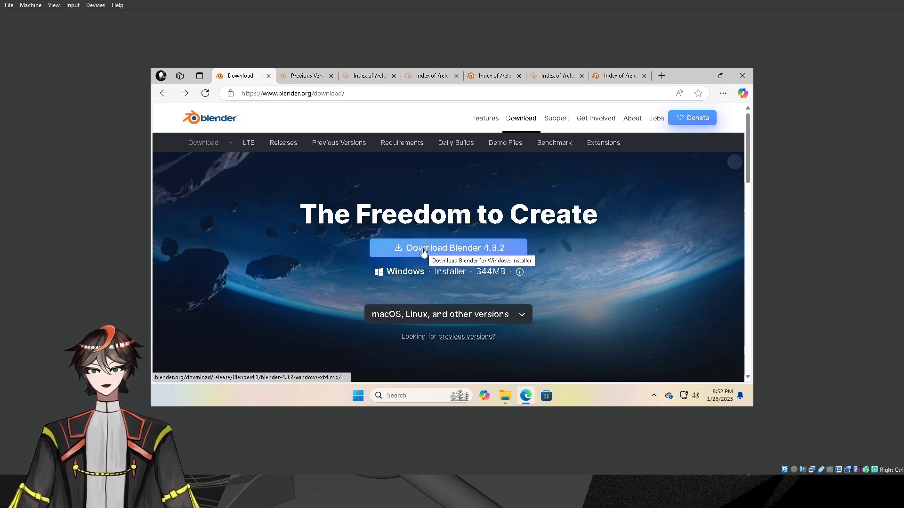
left_click(516, 315)
scroll(527, 306, "down", 2)
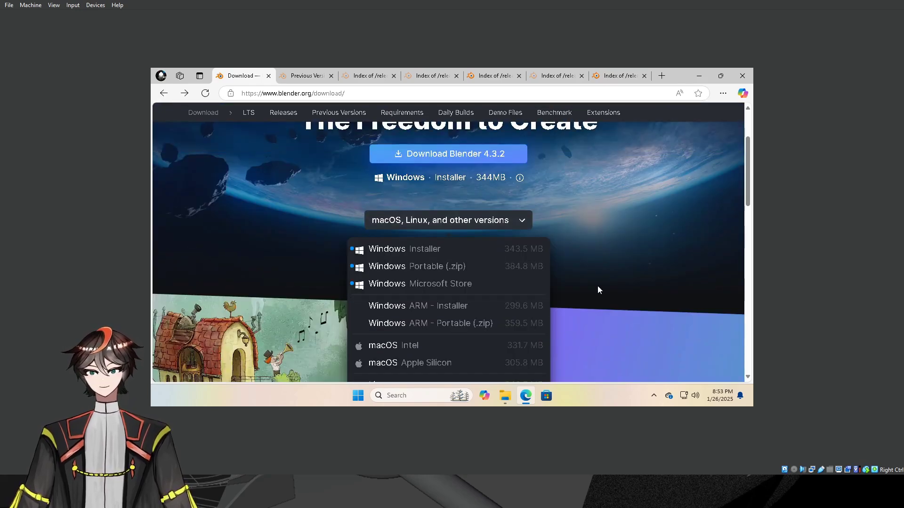
scroll(566, 277, "down", 3)
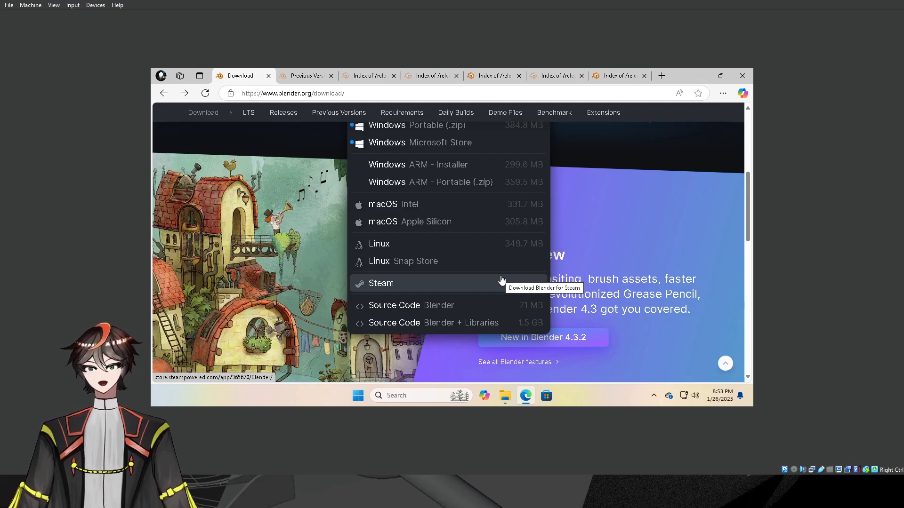
scroll(568, 269, "up", 5)
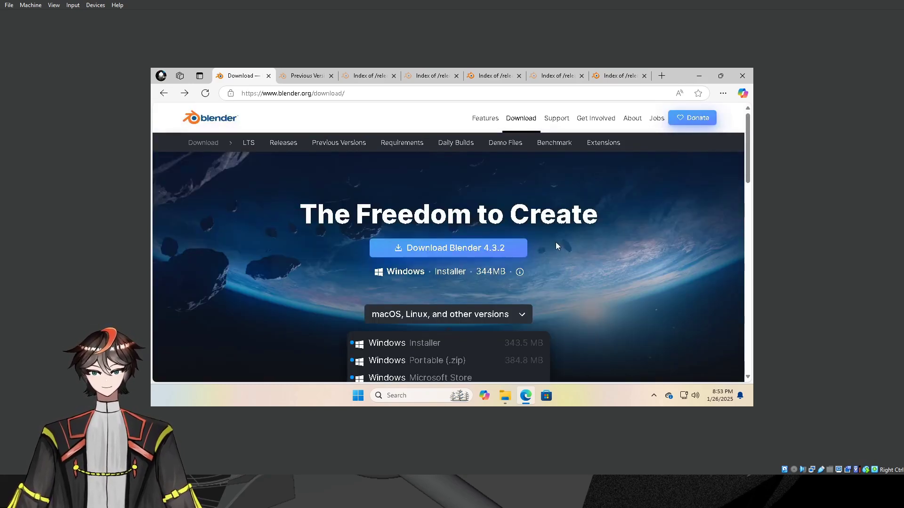
left_click(516, 319)
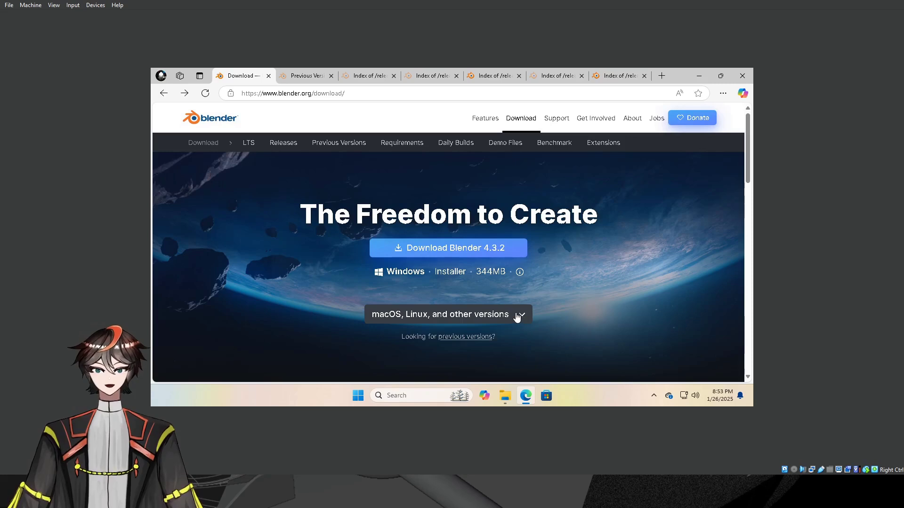
Step: Run the blender-2.83.20-windows-x64 installer from the Downloads folder and accept its license agreement
left_click(447, 251)
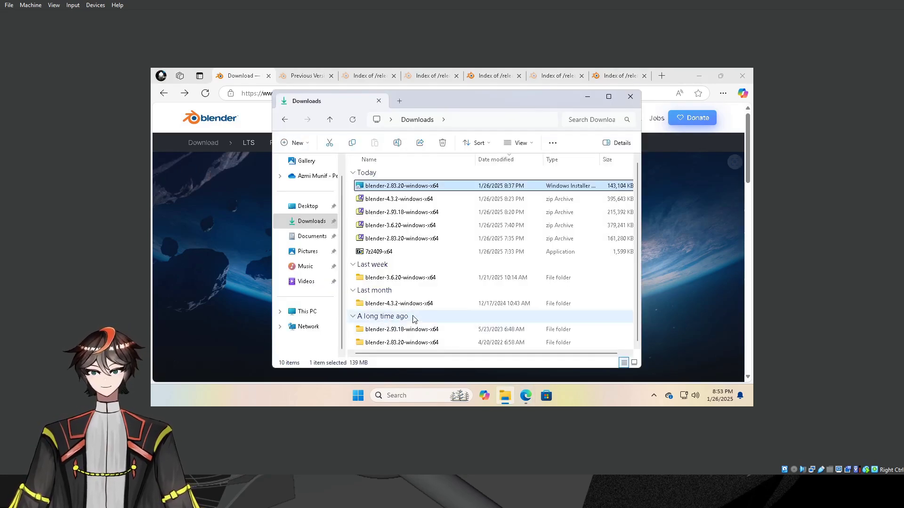
double_click(415, 187)
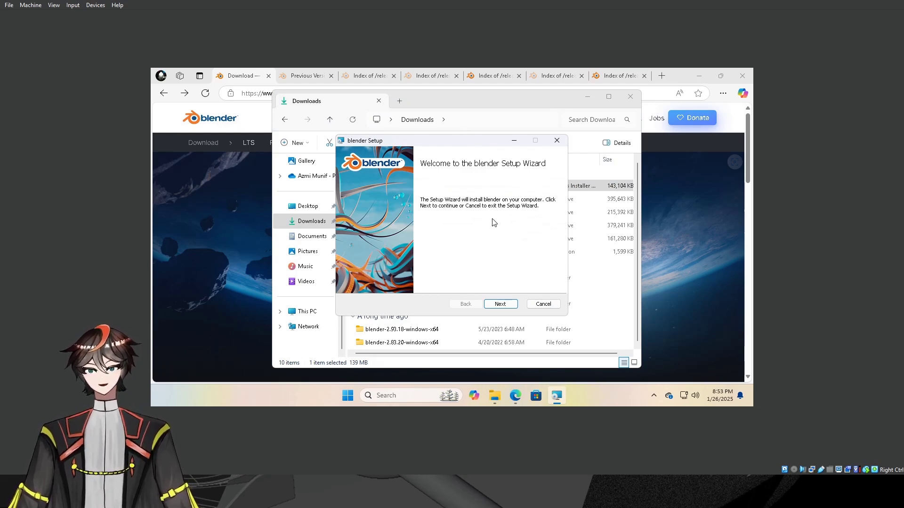
left_click(502, 304)
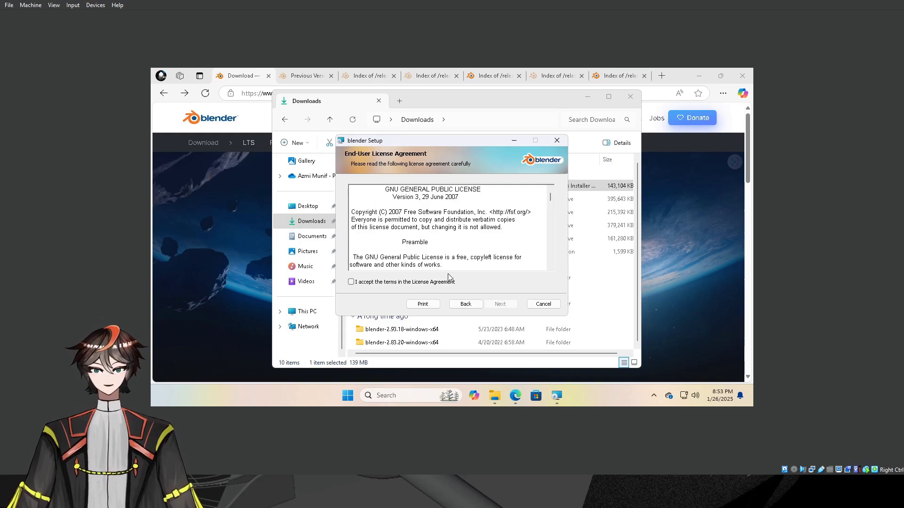
left_click(381, 281)
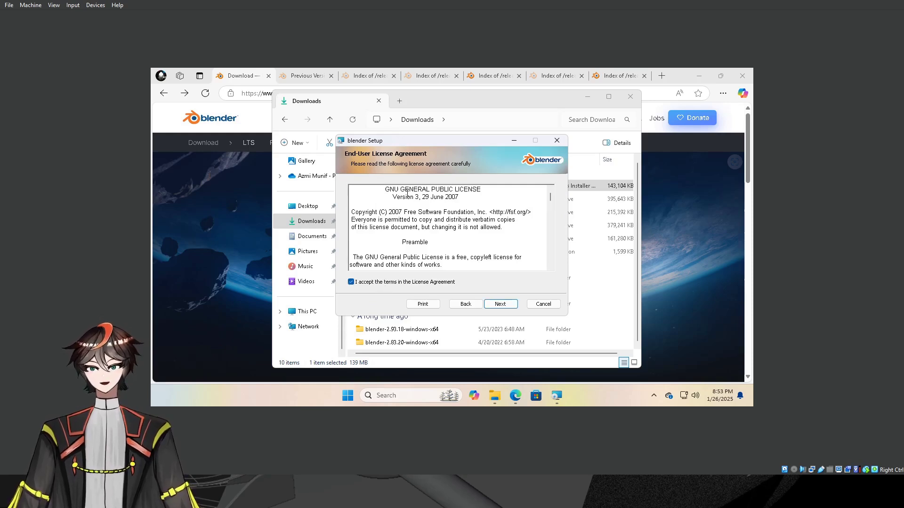
left_click(493, 302)
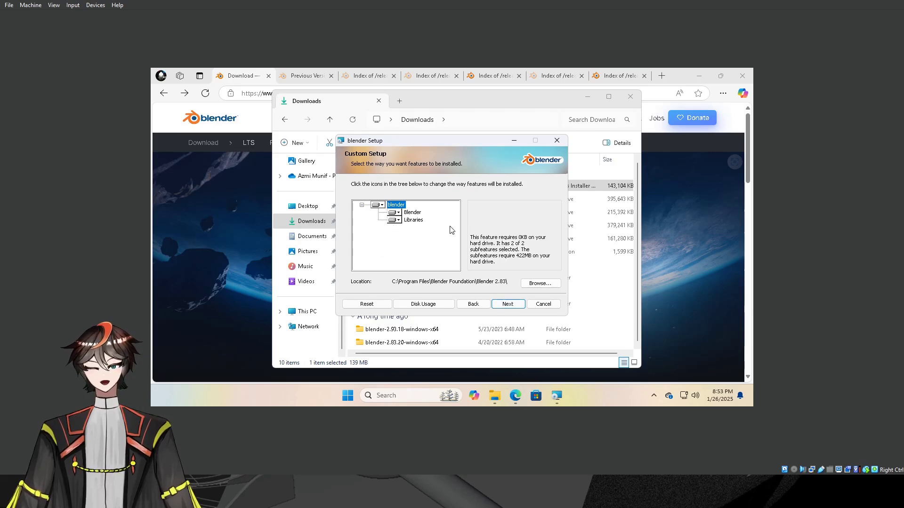
Step: Keep the default features and the destination folder C:\Program Files\Blender Foundation\Blender 2.83\ in the custom setup
left_click(380, 207)
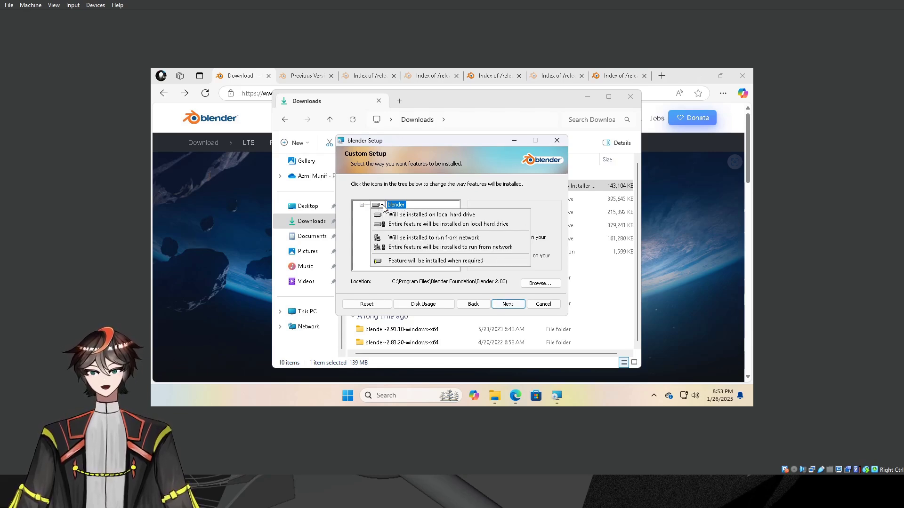
left_click(401, 187)
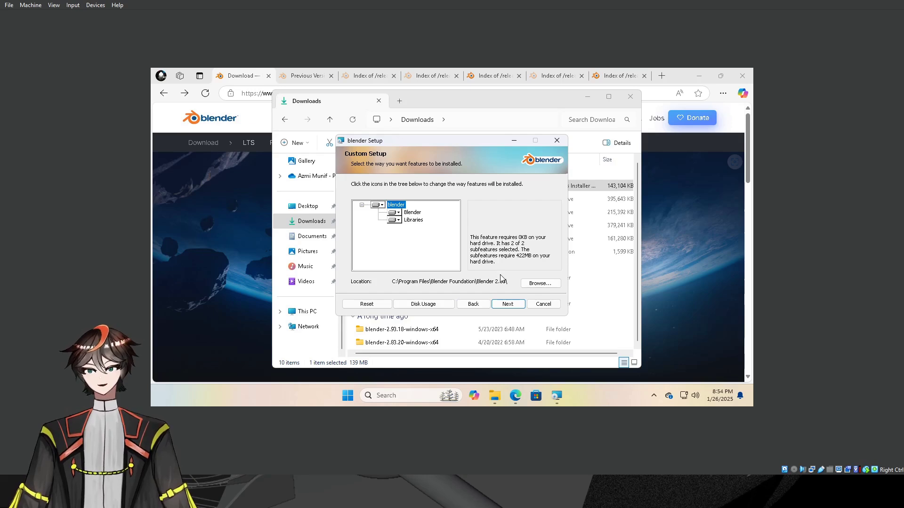
left_click(546, 284)
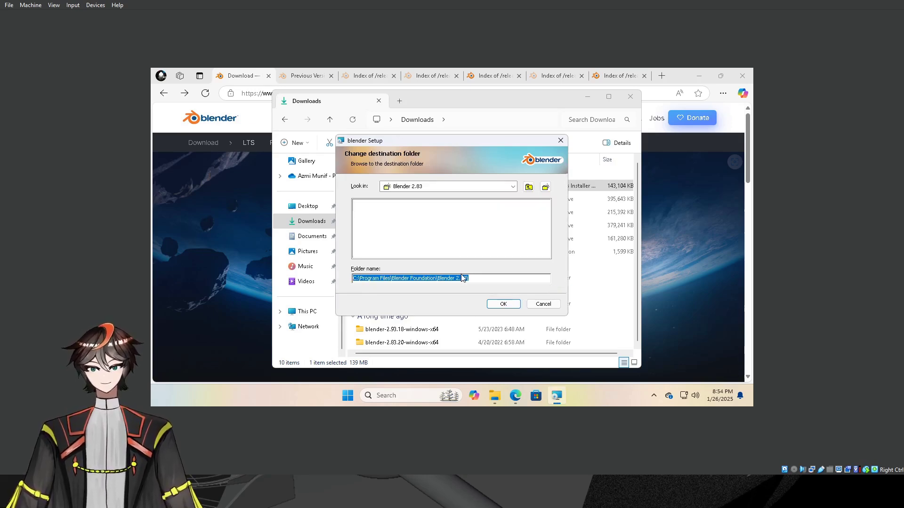
key("Return")
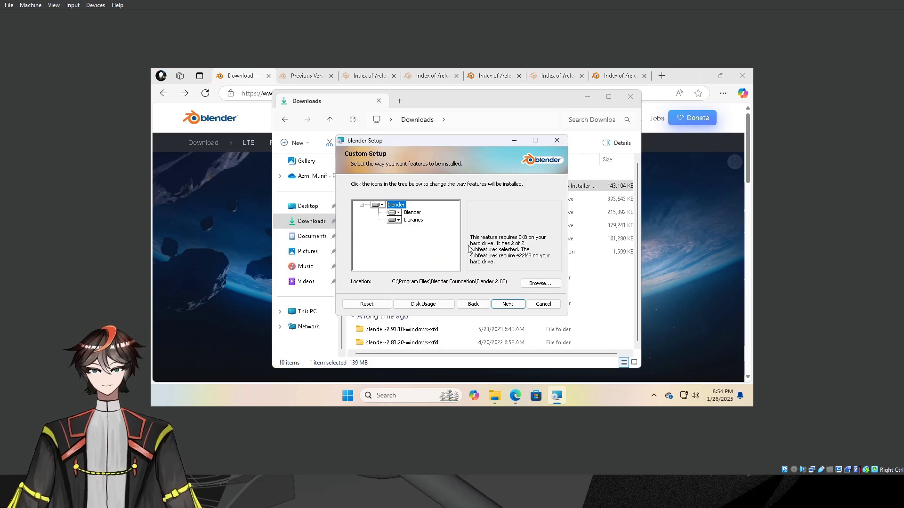
left_click(505, 305)
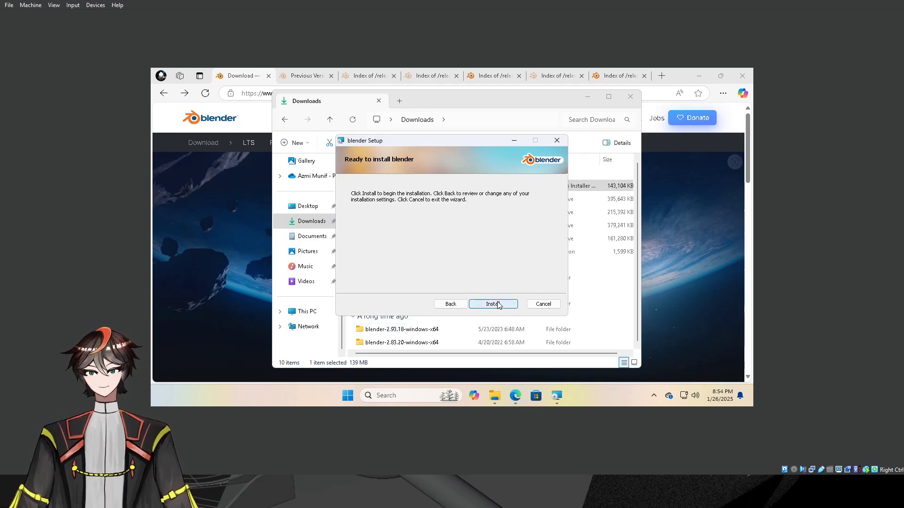
Step: Install Blender 2.83, allow the installer to make changes to the device, and finish the setup wizard
left_click(493, 304)
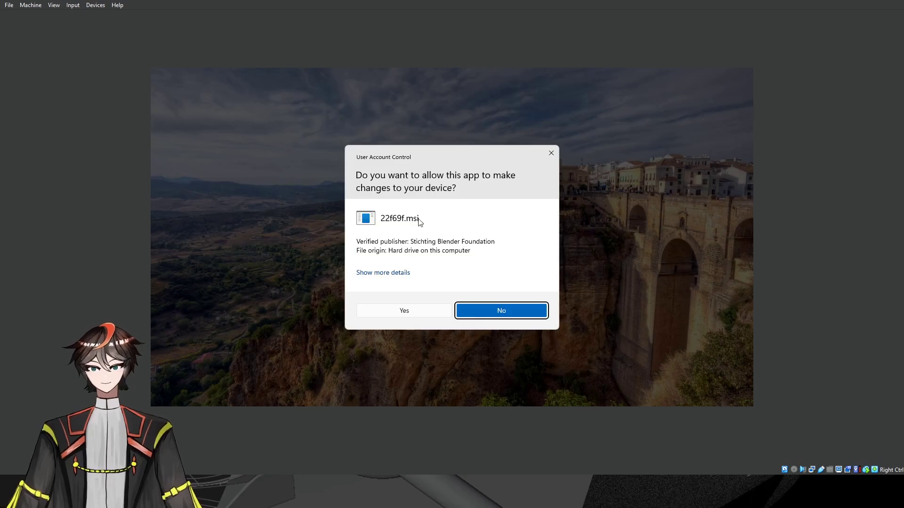
left_click(424, 310)
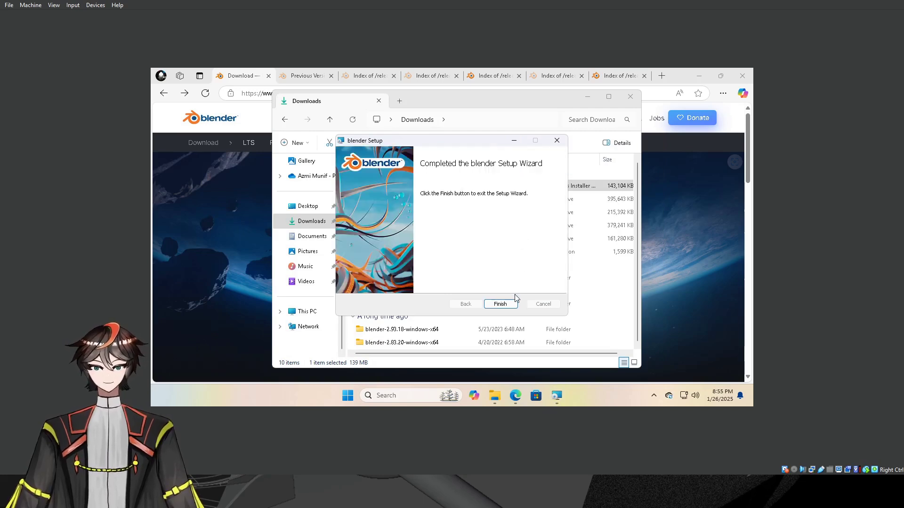
left_click(513, 304)
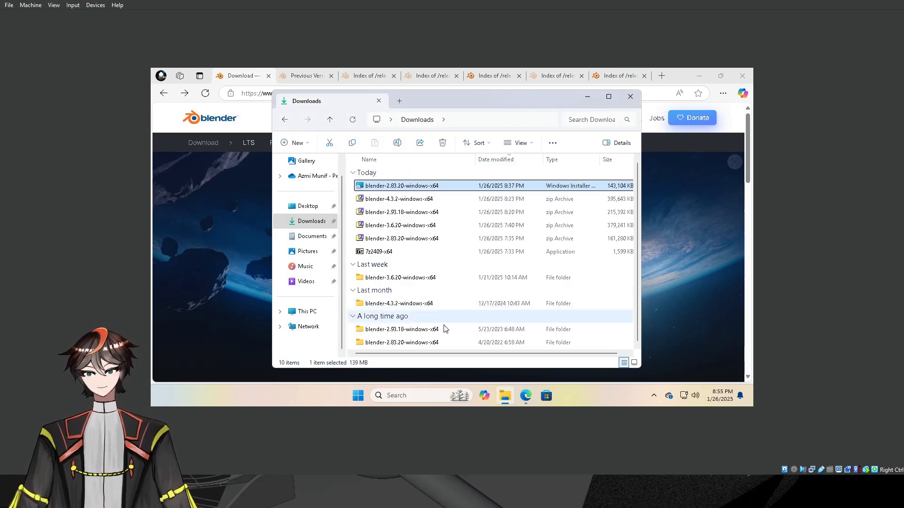
Step: Test the installed Blender by launching it from the desktop and dismissing its splash screen, then close it
left_click(698, 76)
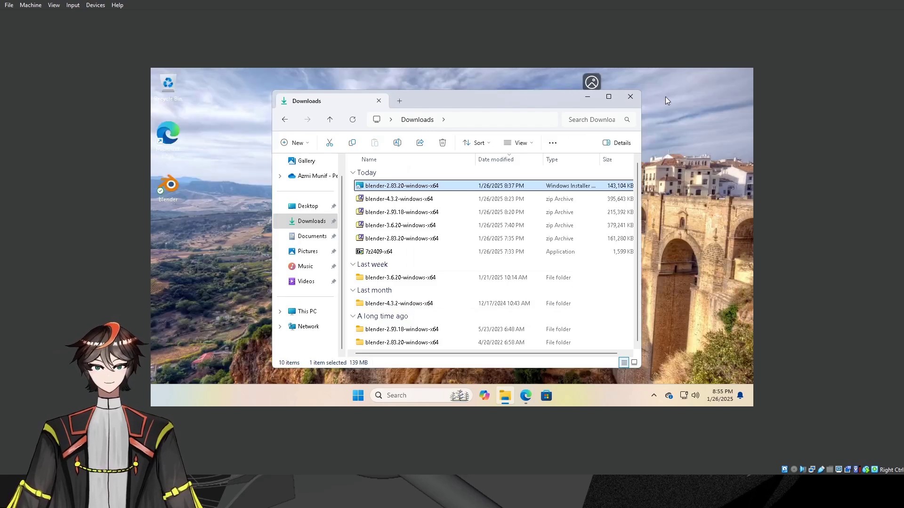
left_click(588, 100)
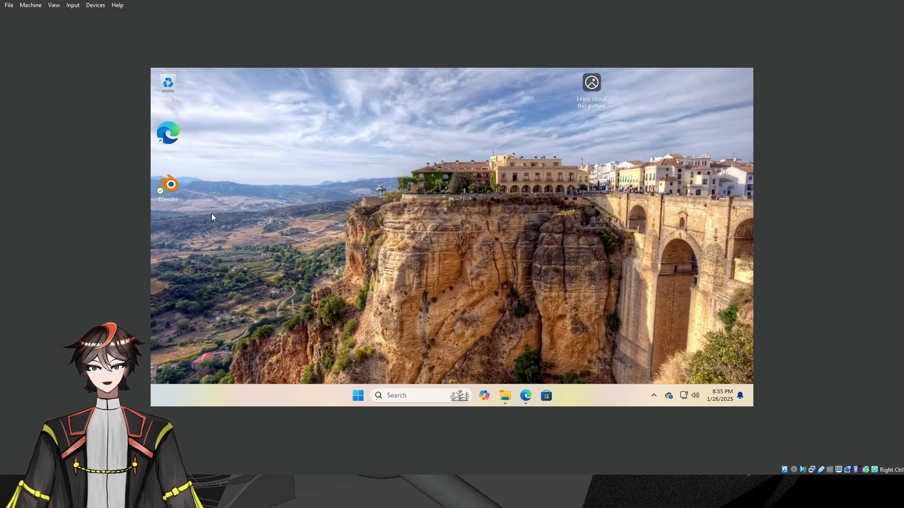
double_click(169, 186)
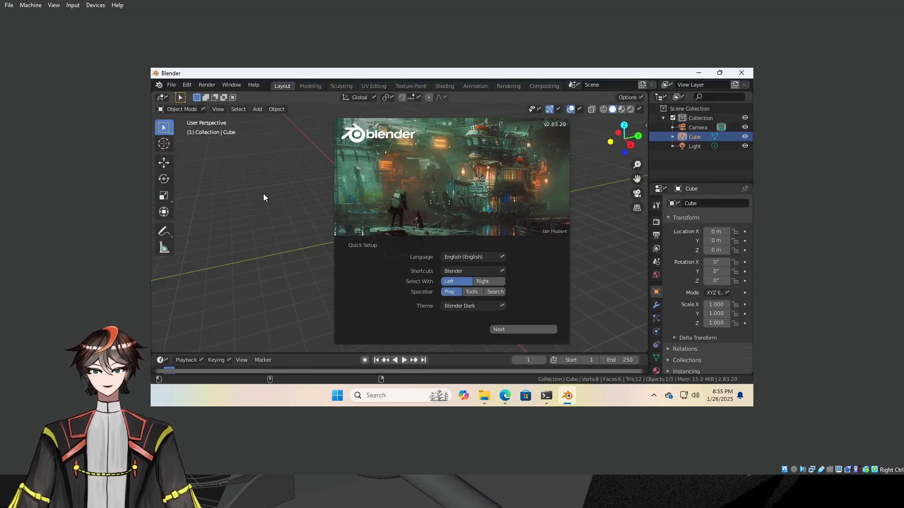
left_click(300, 193)
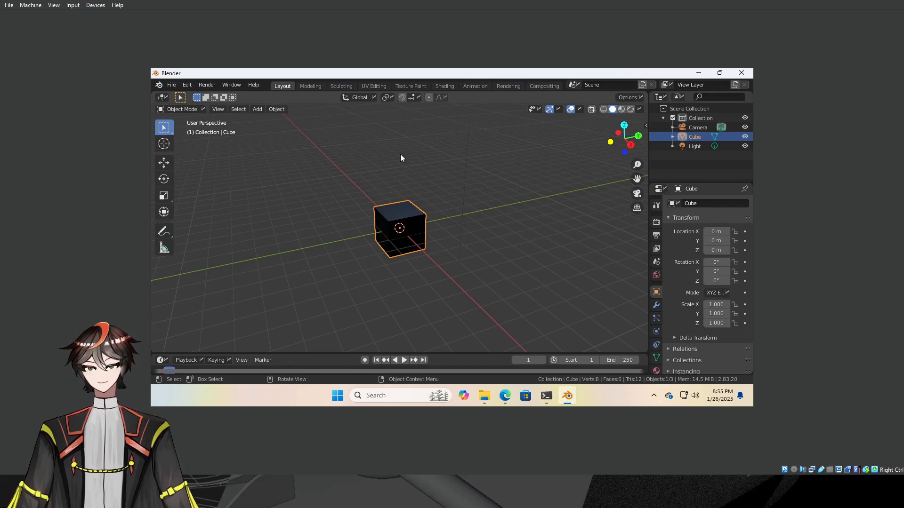
left_click(741, 73)
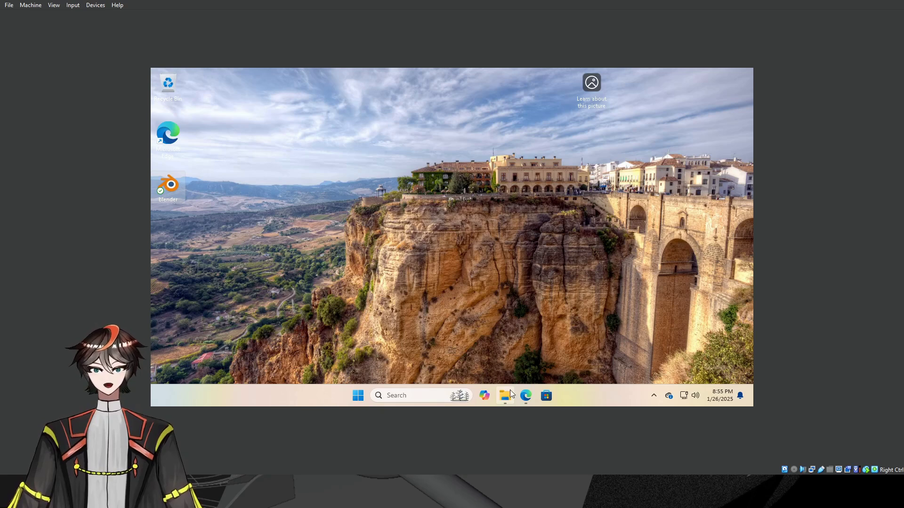
Step: Try to run the portable Blender 4.3.2 from the blender-4.3.2-windows-x64 folder in Downloads
left_click(504, 394)
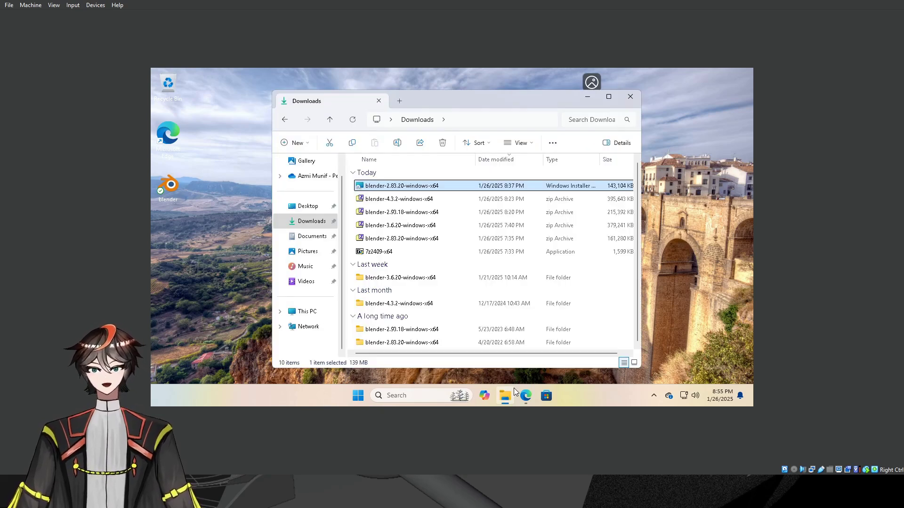
double_click(455, 306)
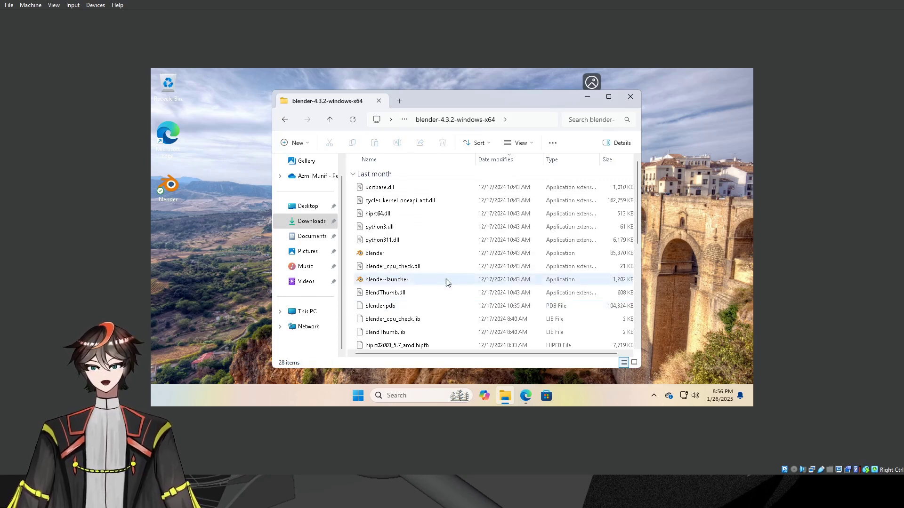
left_click(440, 257)
double_click(440, 257)
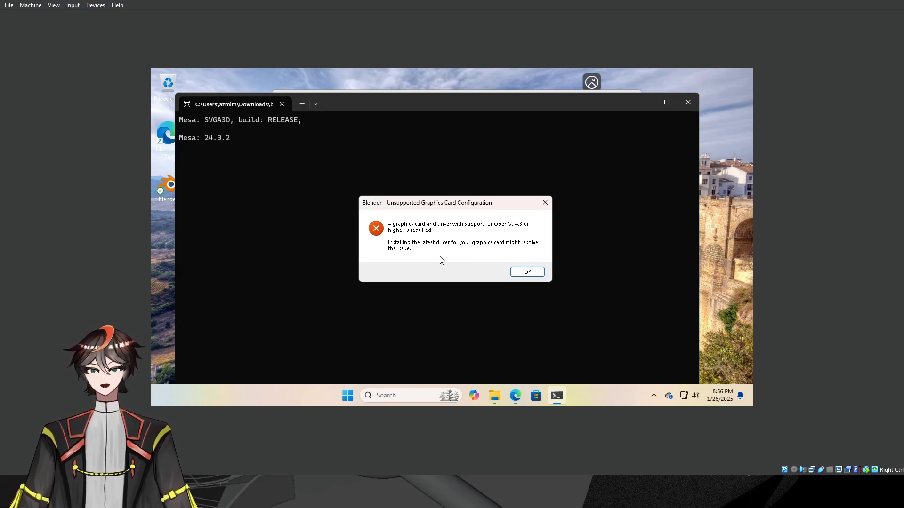
left_click(527, 271)
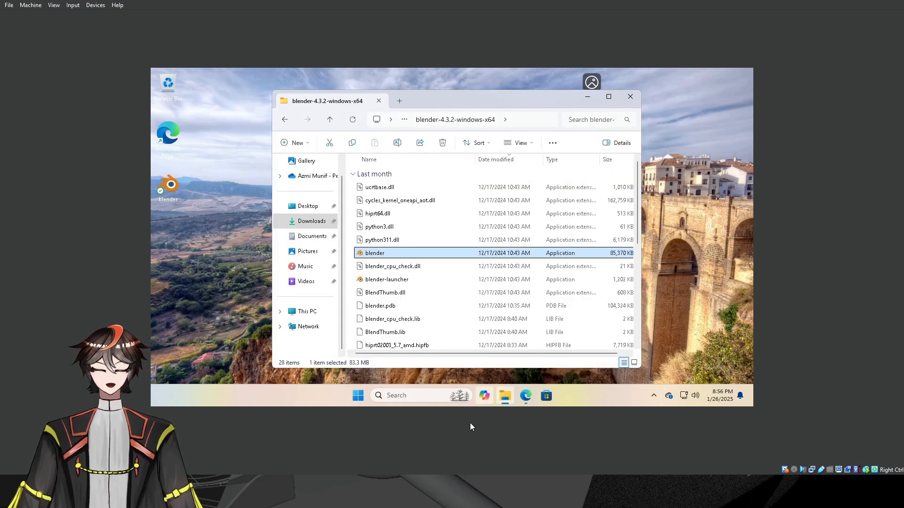
Step: Return to the browser and review the other Windows download packages listed on the Blender download page
left_click(518, 400)
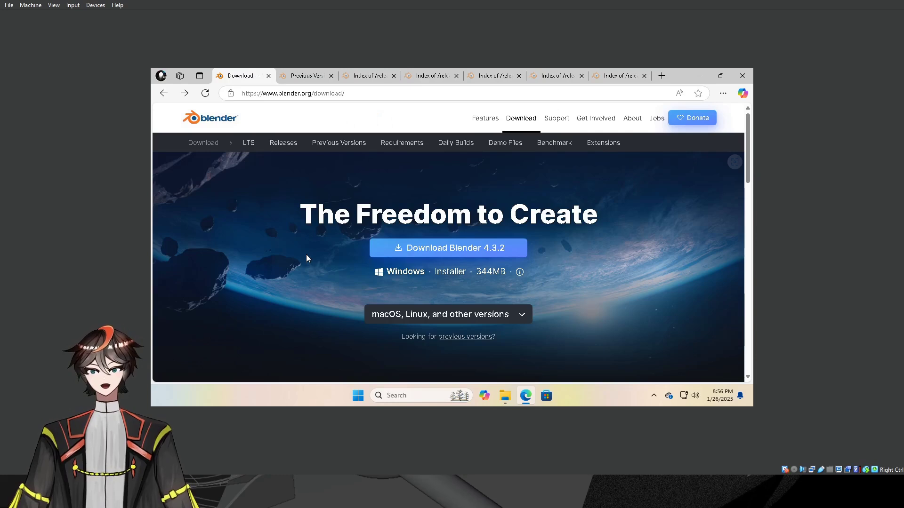
left_click(473, 314)
scroll(429, 314, "down", 1)
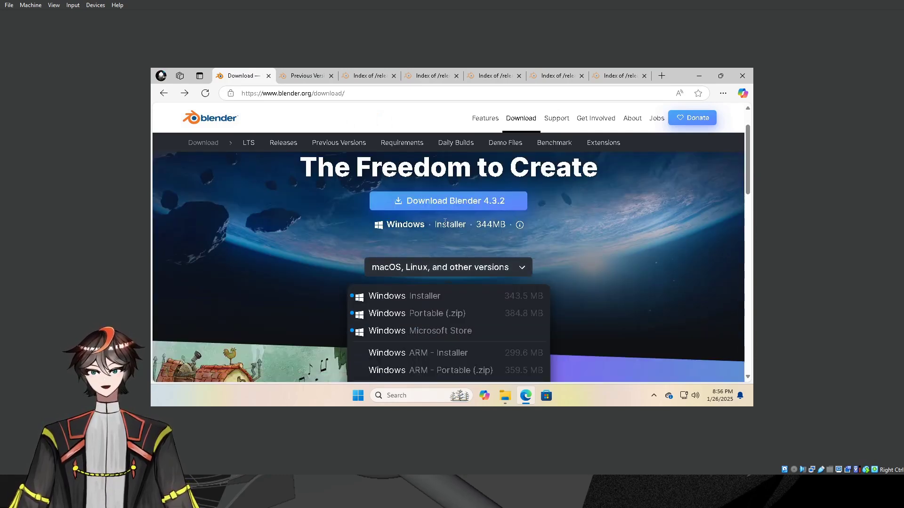
left_click(302, 253)
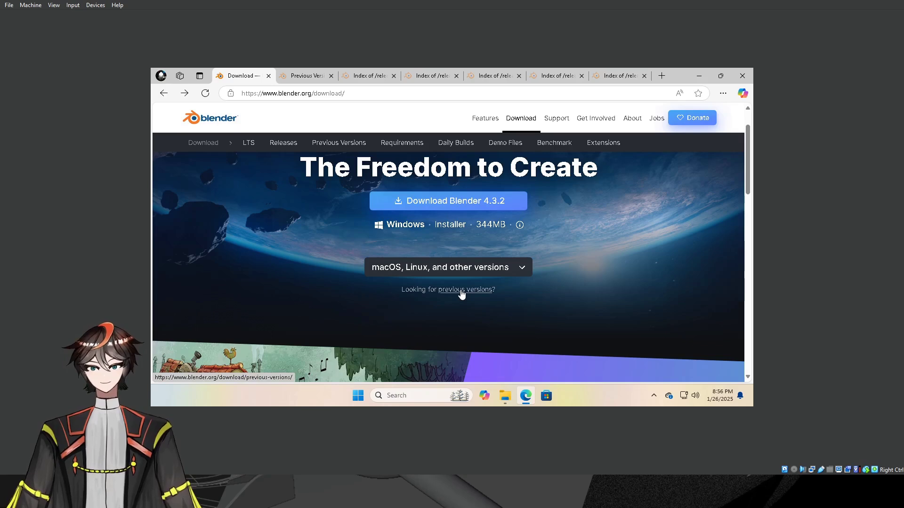
Step: View Blender's previous versions page and bring up the already opened index of all releases
left_click(289, 78)
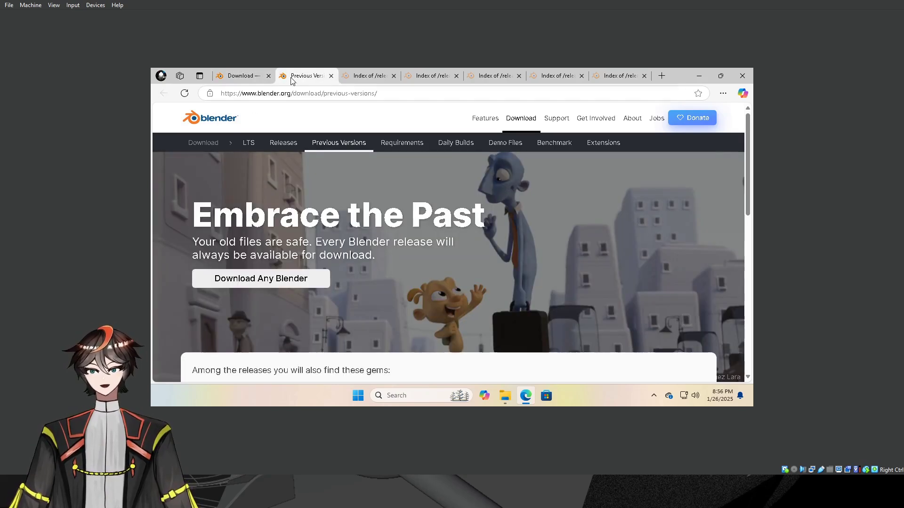
scroll(361, 283, "down", 5)
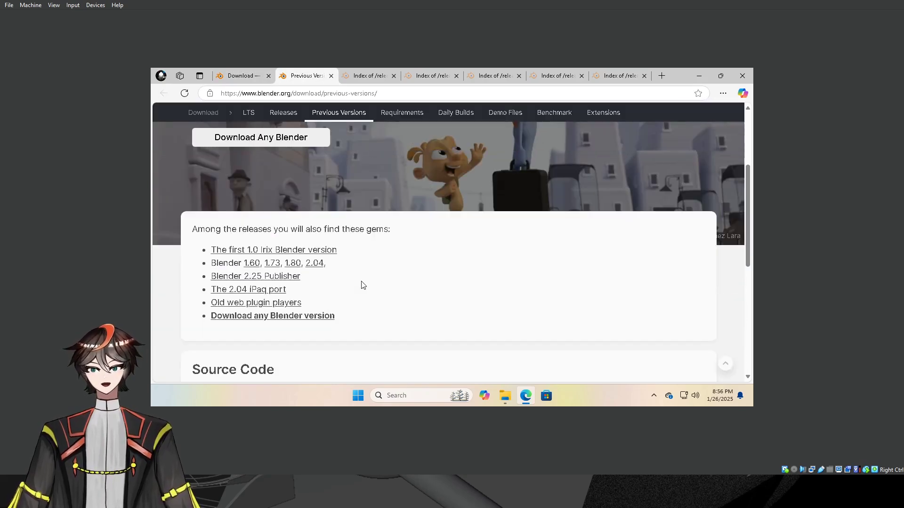
scroll(362, 285, "up", 5)
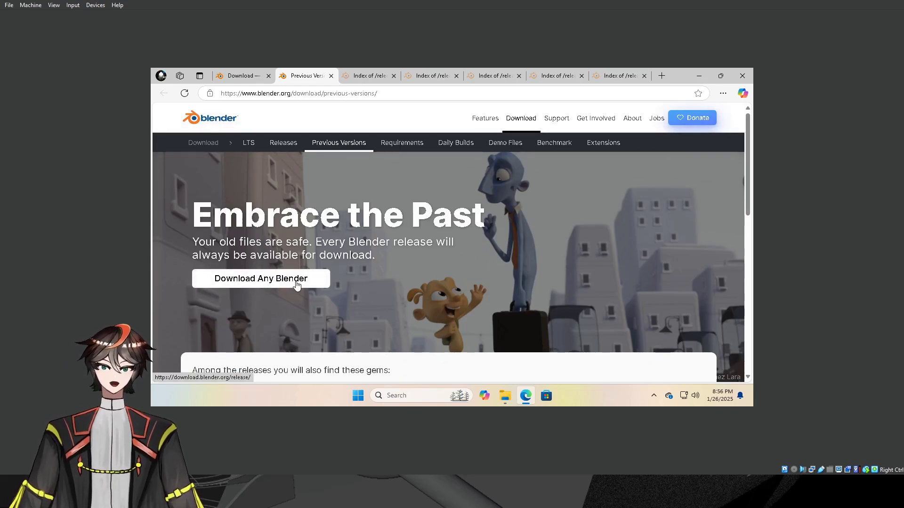
left_click(371, 75)
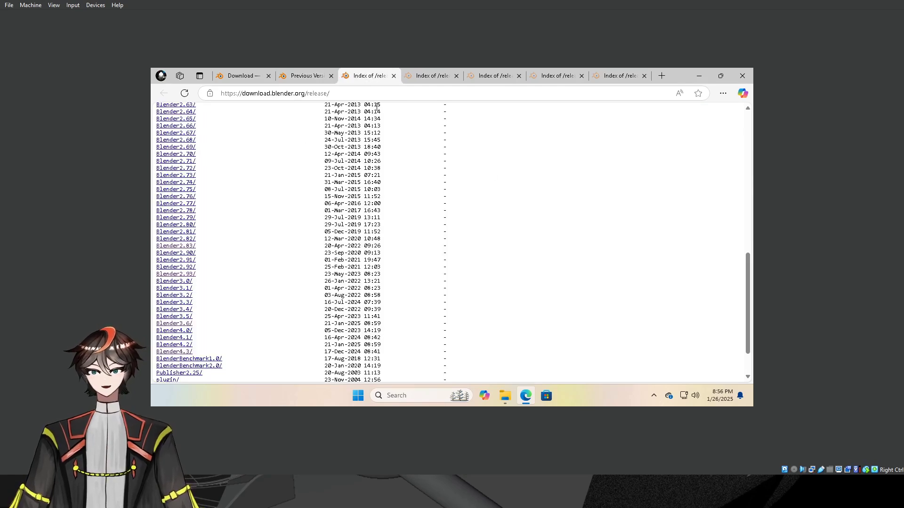
Step: Look through the index of all Blender releases and return to the page about previous versions
scroll(210, 238, "up", 9)
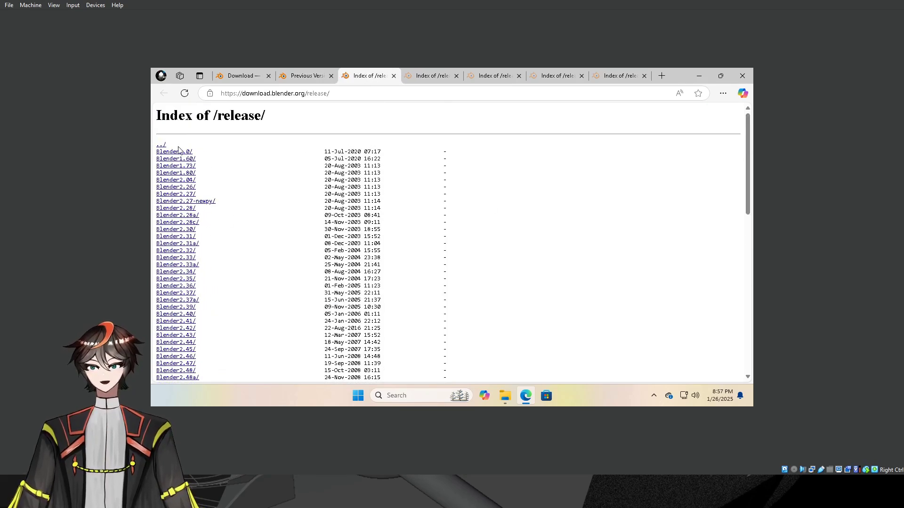
scroll(169, 198, "down", 10)
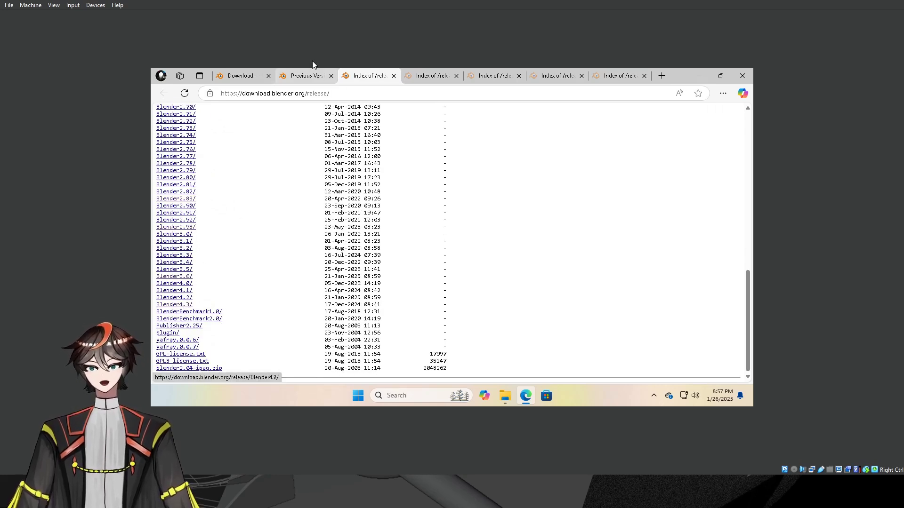
left_click(306, 76)
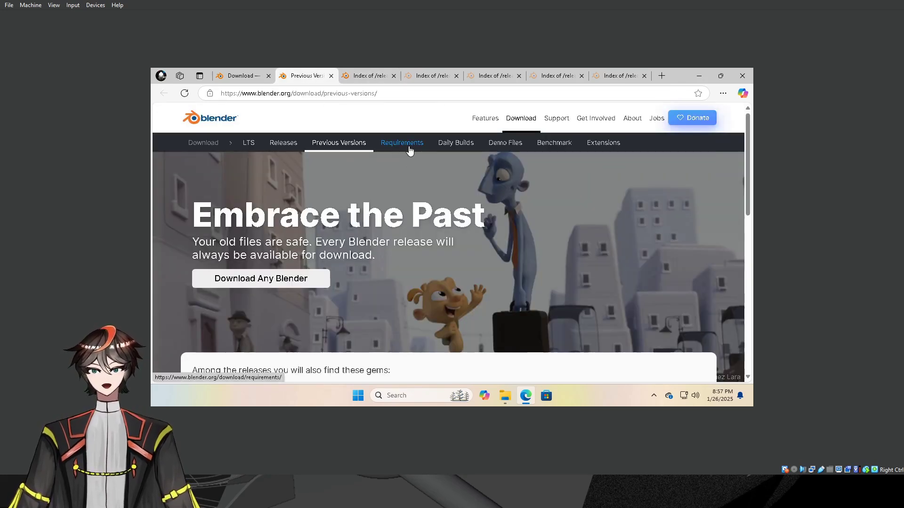
scroll(408, 157, "down", 3)
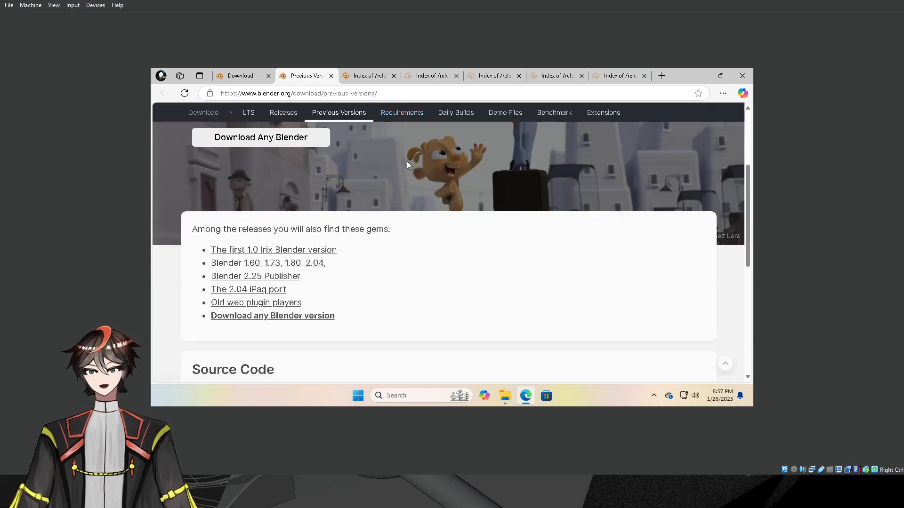
Step: Open Blender's system requirements and examine the Windows minimum and recommended specifications, highlighting the minimum GPU requirement
left_click(407, 114)
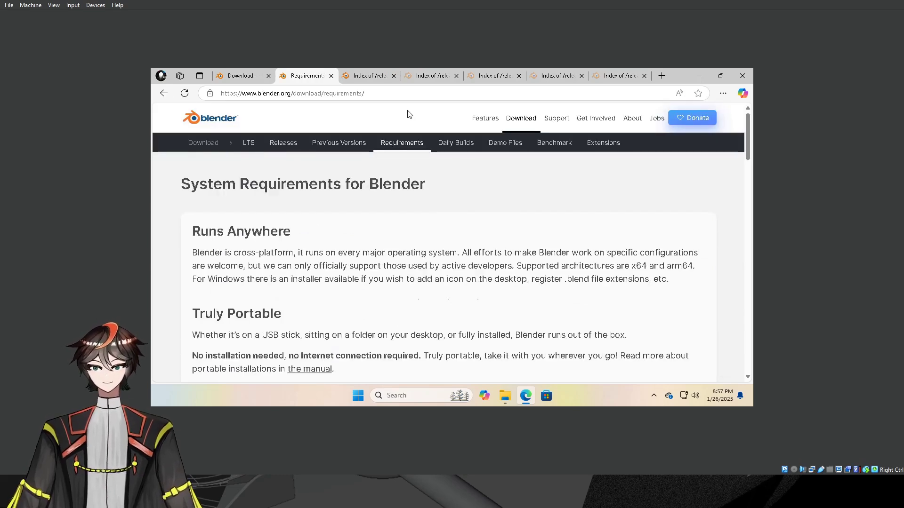
scroll(408, 207, "down", 1)
scroll(408, 216, "down", 1)
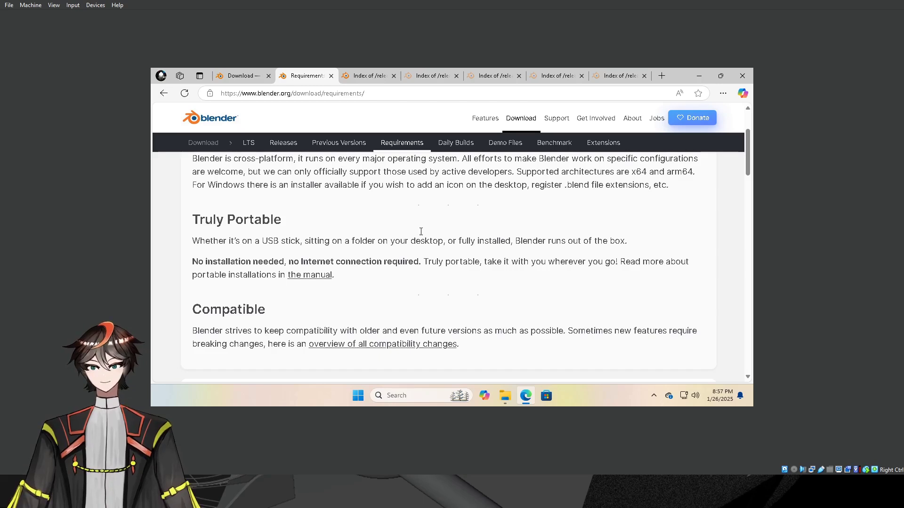
scroll(417, 241, "up", 2)
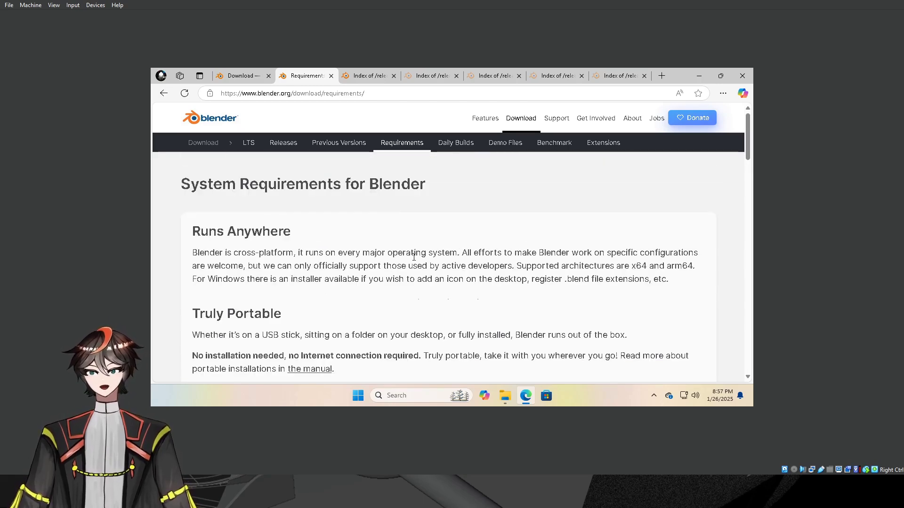
scroll(411, 268, "down", 6)
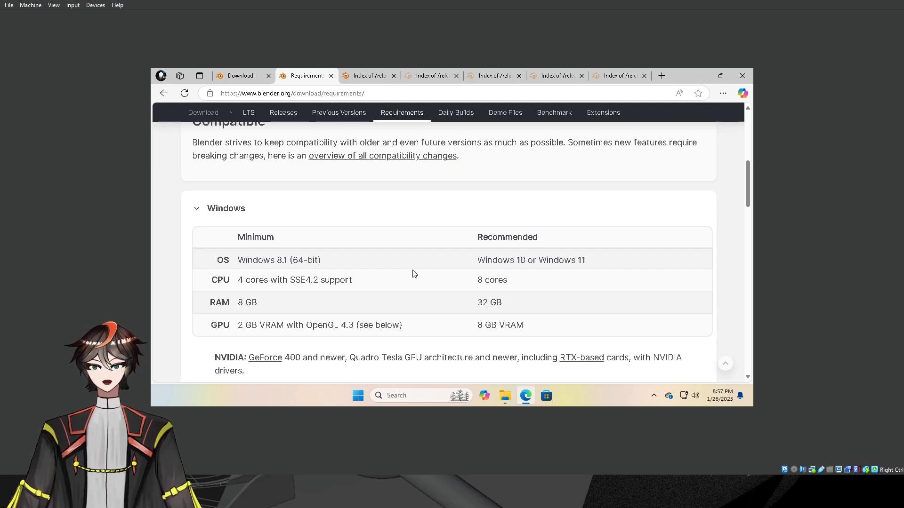
left_click_drag(252, 325, 419, 323)
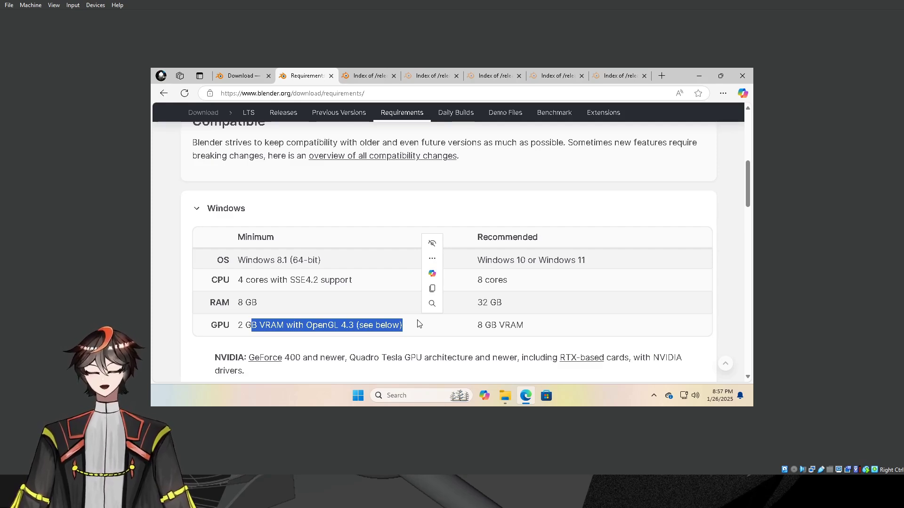
scroll(528, 304, "down", 2)
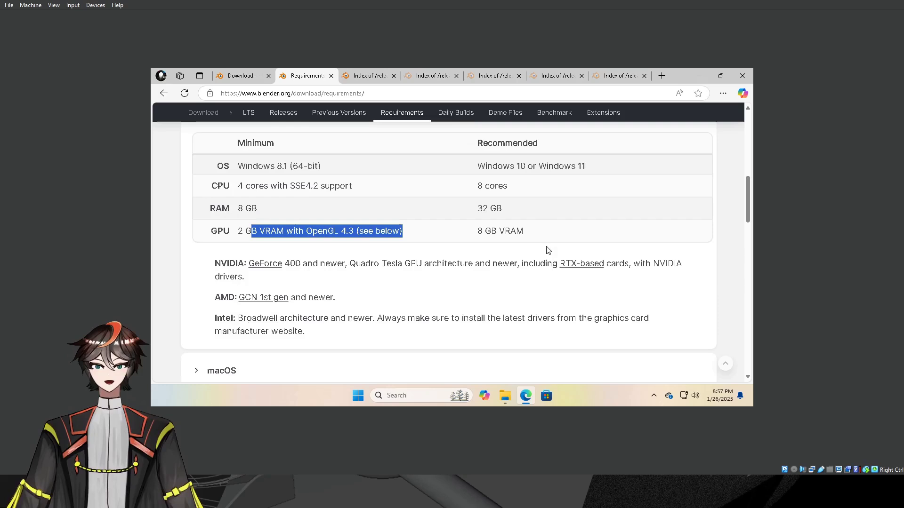
scroll(549, 245, "down", 3)
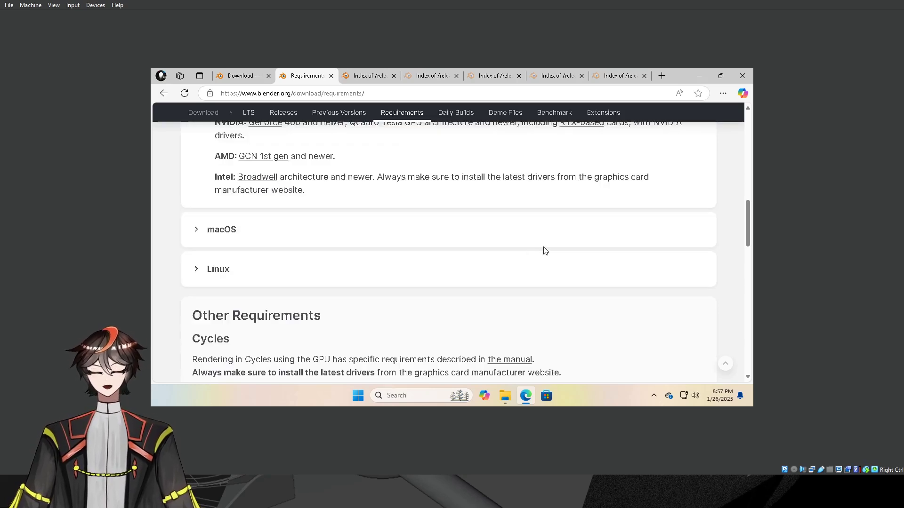
scroll(282, 217, "up", 2)
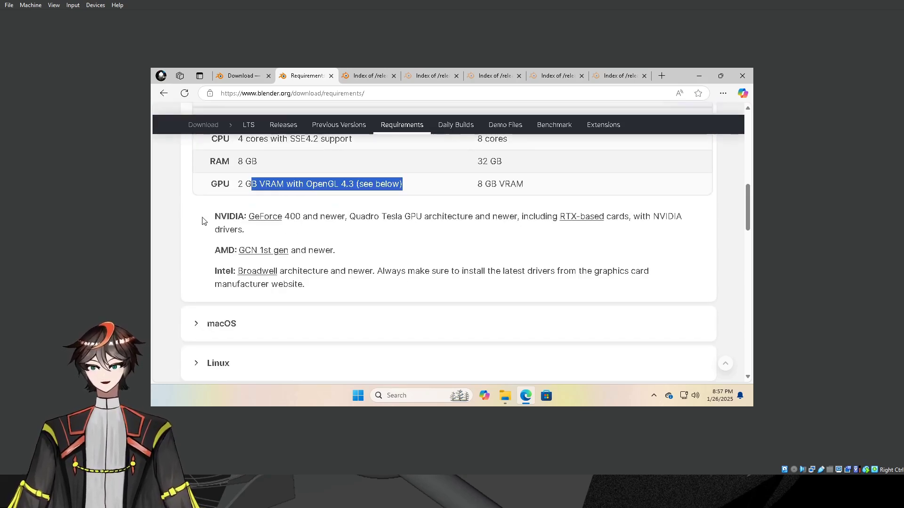
Step: Expand the macOS and Linux sections of the system requirements to view their specifications
scroll(302, 228, "up", 6)
scroll(245, 273, "down", 7)
left_click(219, 281)
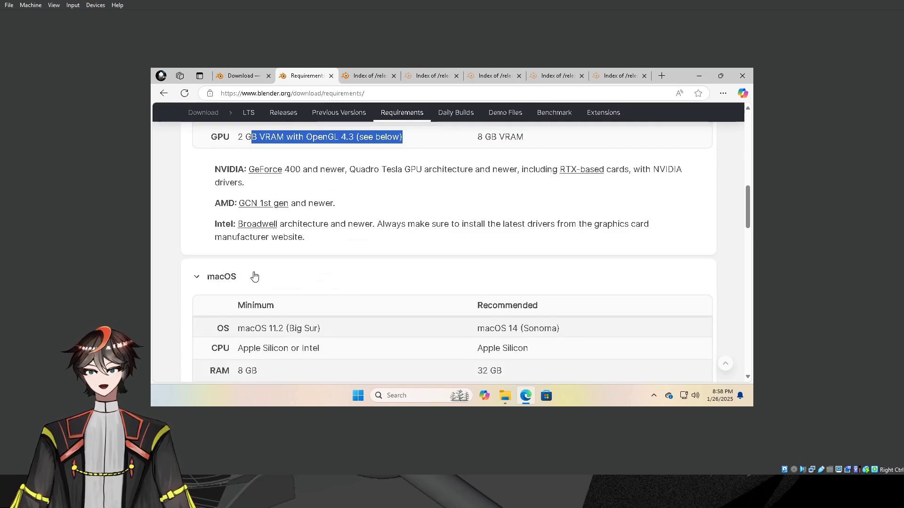
scroll(259, 274, "down", 4)
scroll(262, 247, "up", 3)
scroll(254, 253, "down", 5)
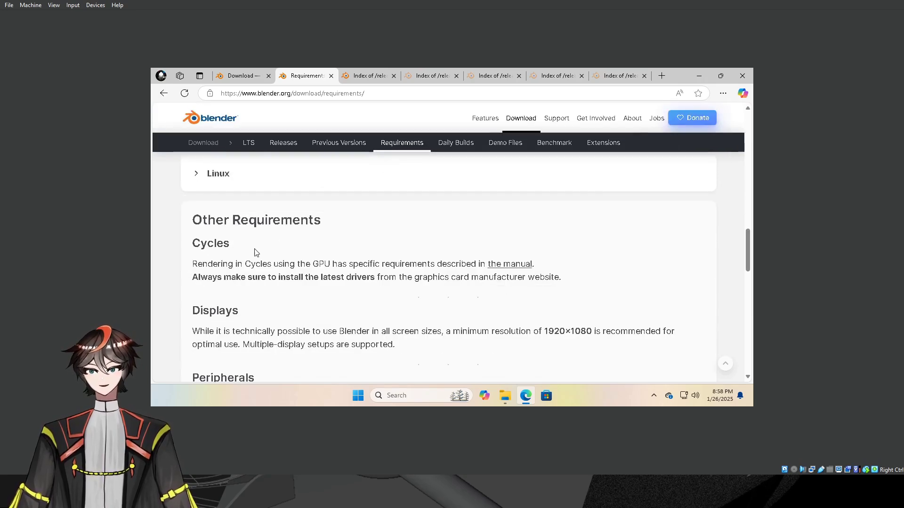
left_click(218, 184)
Step: Review the requirements for older Blender versions on Windows, macOS and Linux
scroll(368, 254, "down", 6)
scroll(356, 256, "down", 5)
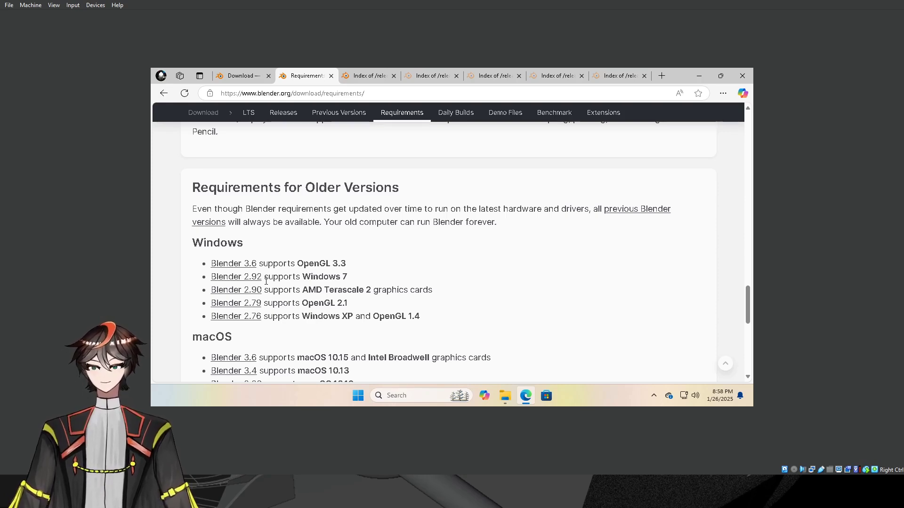
scroll(292, 284, "down", 5)
scroll(292, 283, "up", 2)
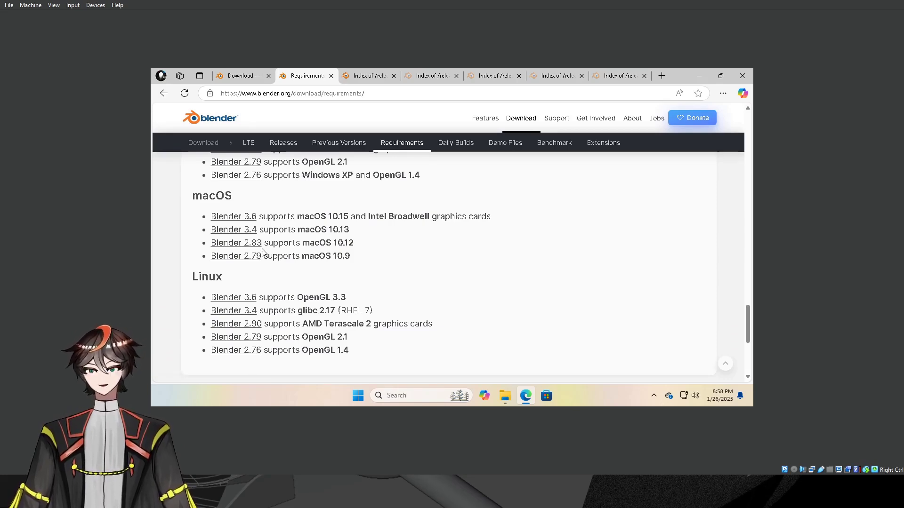
Step: Look through the already opened release indexes for all versions, Blender 2.83, 2.93, 3.6 and 4.3
left_click(354, 81)
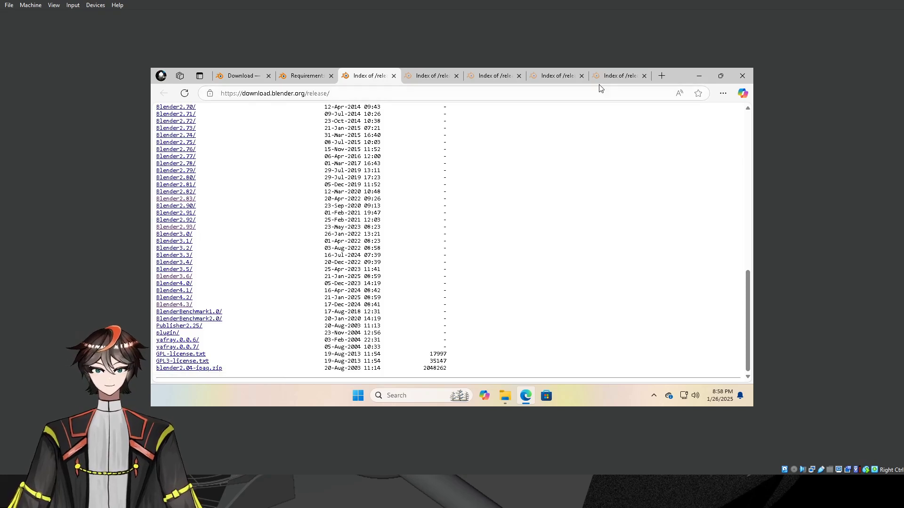
scroll(510, 175, "up", 10)
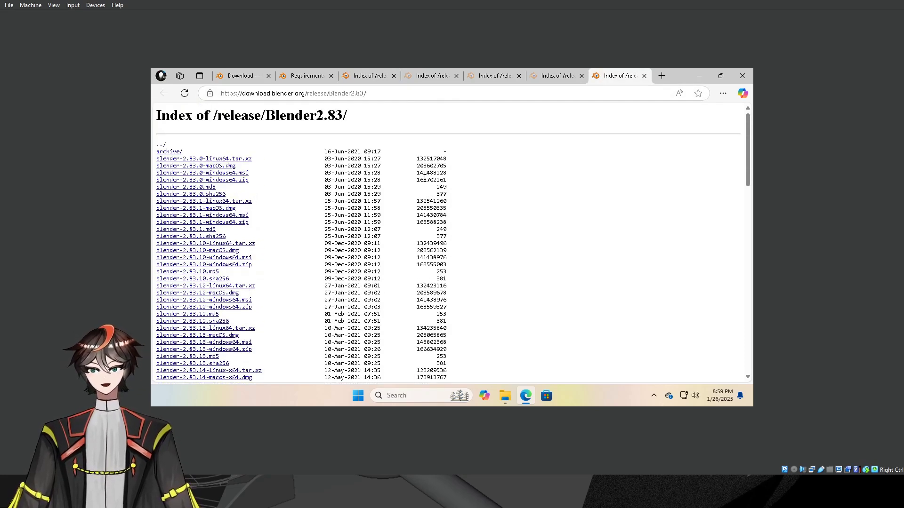
left_click(557, 75)
scroll(473, 207, "up", 10)
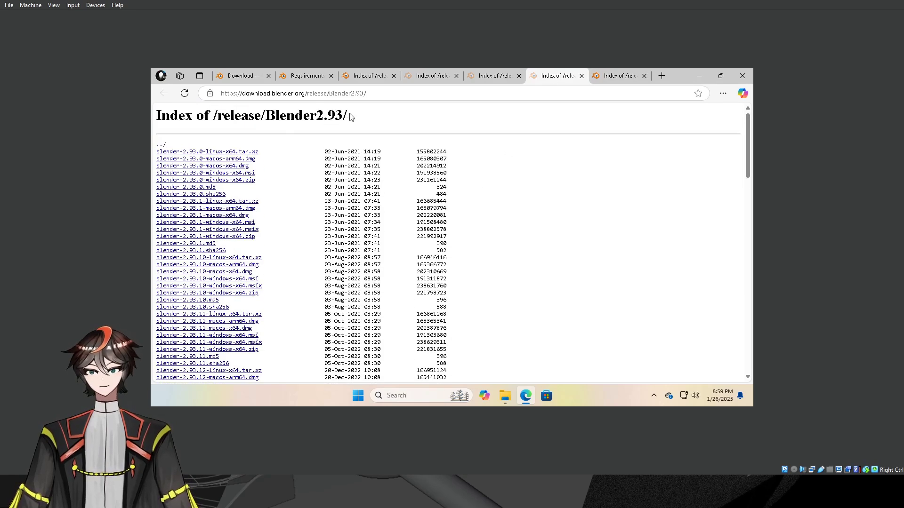
left_click(494, 76)
scroll(414, 203, "up", 3)
scroll(414, 203, "up", 3)
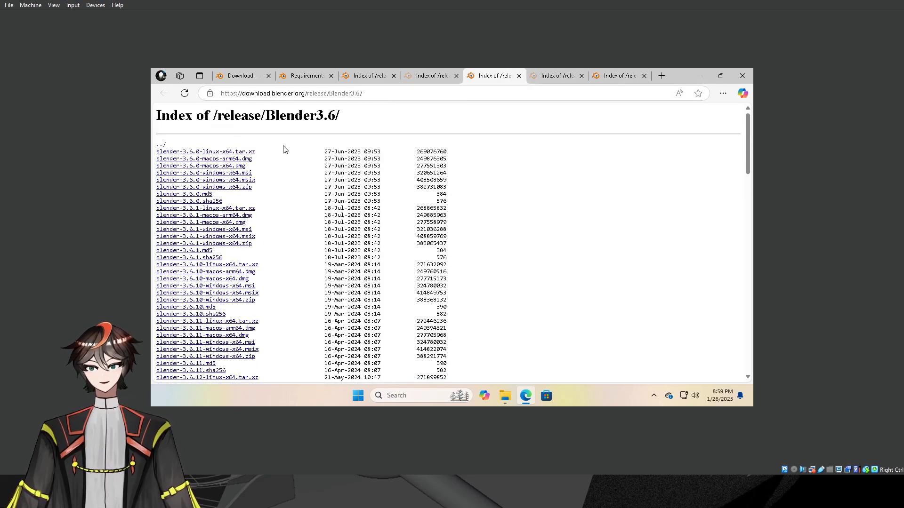
left_click(431, 75)
scroll(437, 195, "up", 1)
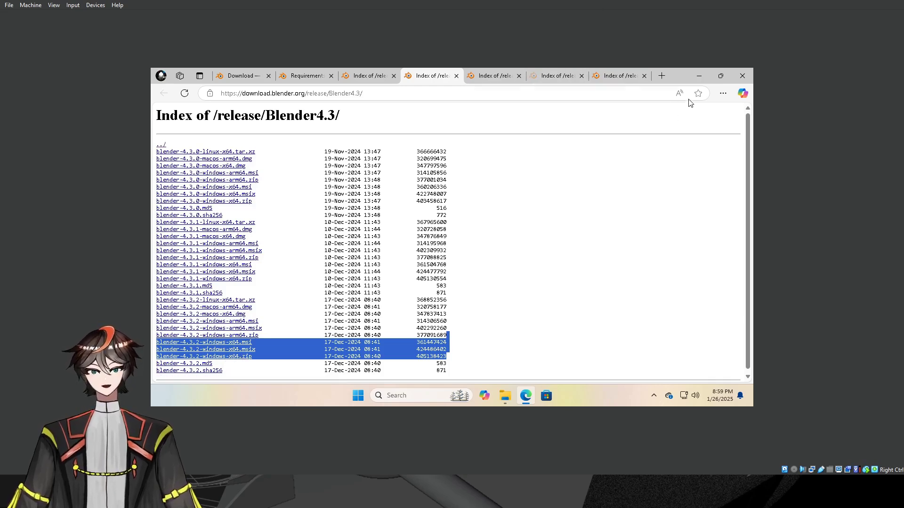
Step: View the browser's list of downloaded files, then bring up the Downloads folder in File Explorer
left_click(722, 93)
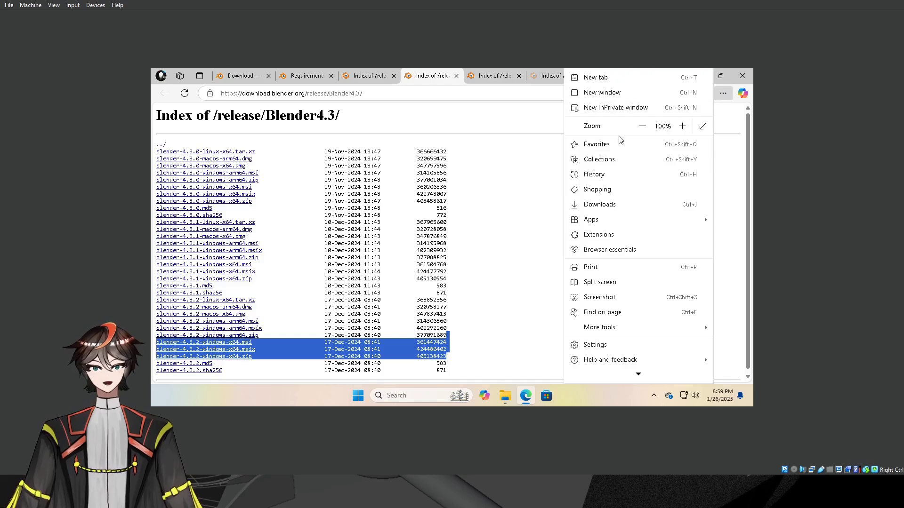
left_click(589, 206)
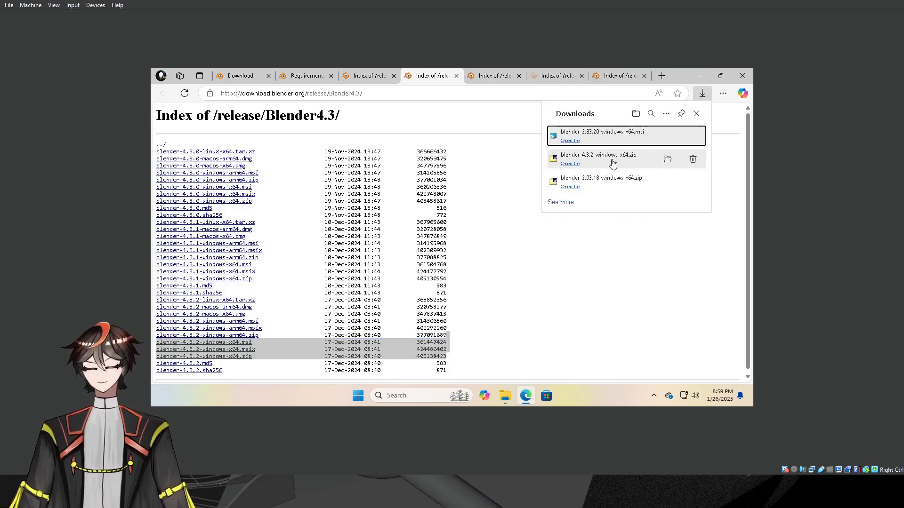
left_click(512, 400)
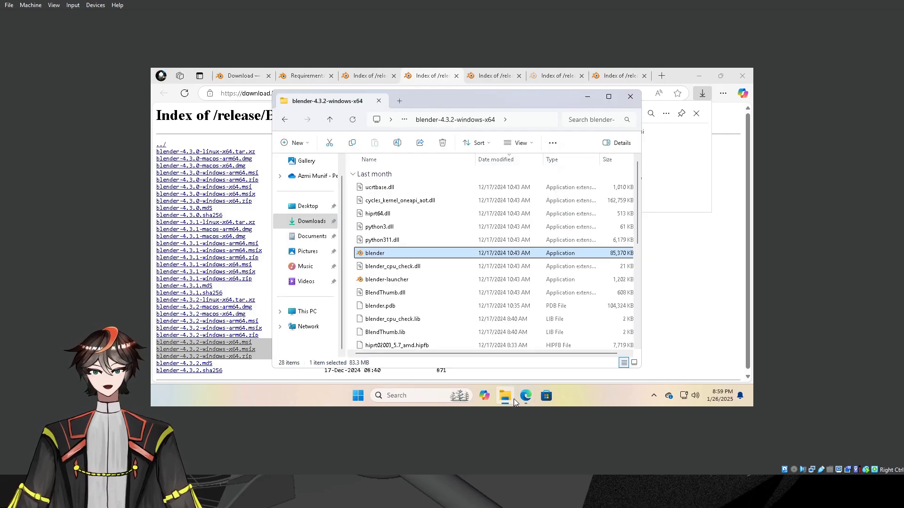
left_click(330, 119)
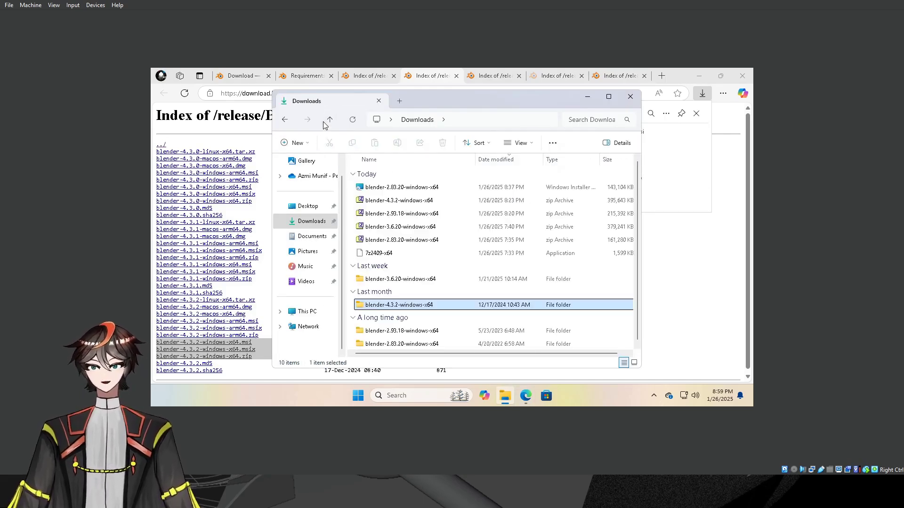
Step: View the 7-Zip extraction options for the blender-2.83.20-windows-x64 zip archive, then dismiss them without extracting
right_click(434, 241)
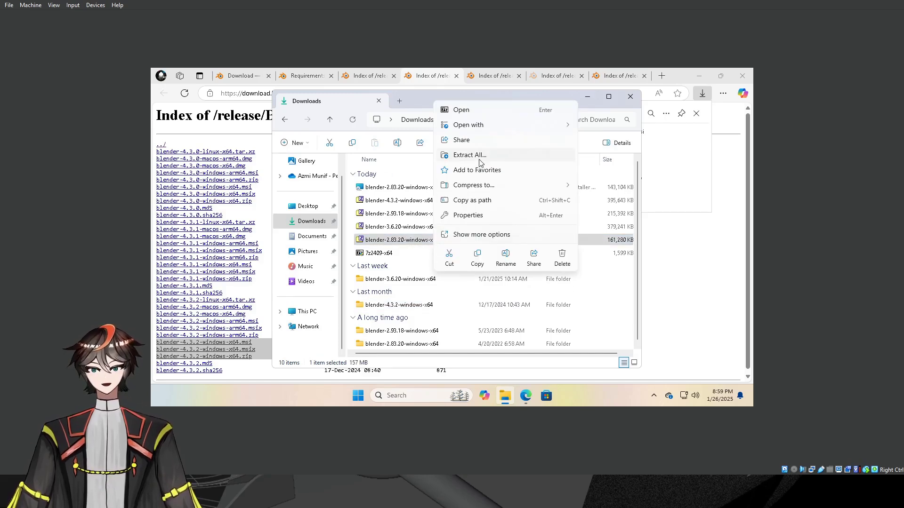
left_click(468, 240)
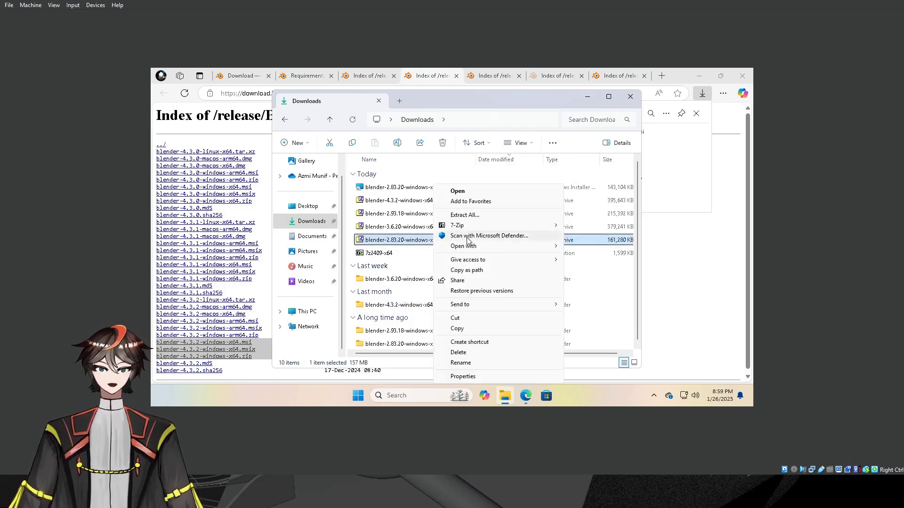
mouse_move(480, 229)
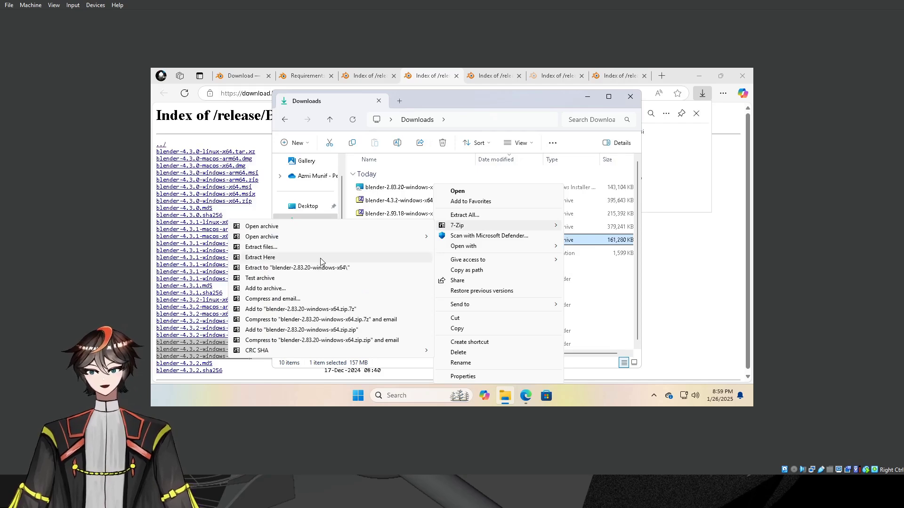
left_click(417, 176)
left_click(416, 177)
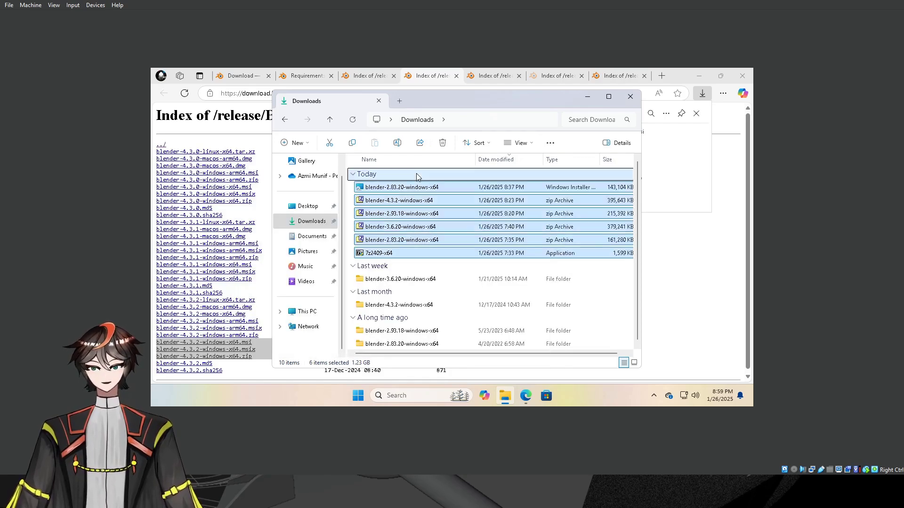
Step: Sort Downloads by name in descending order, then try running Blender from the blender-4.3.2-windows-x64 folder and return to Downloads
left_click(416, 159)
left_click(414, 159)
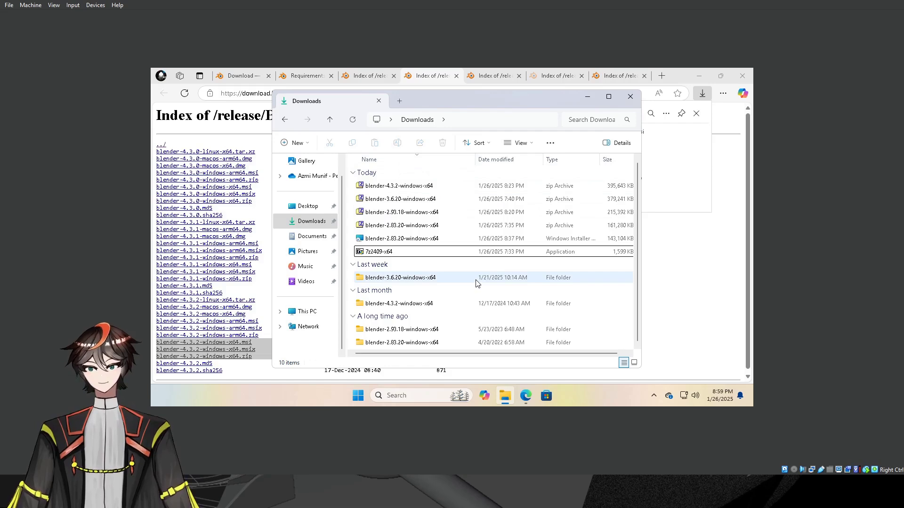
double_click(438, 304)
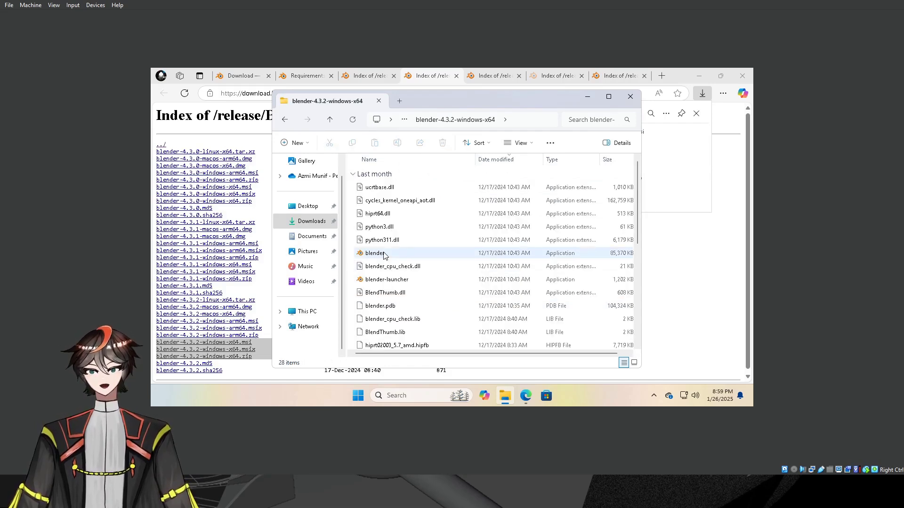
left_click(385, 258)
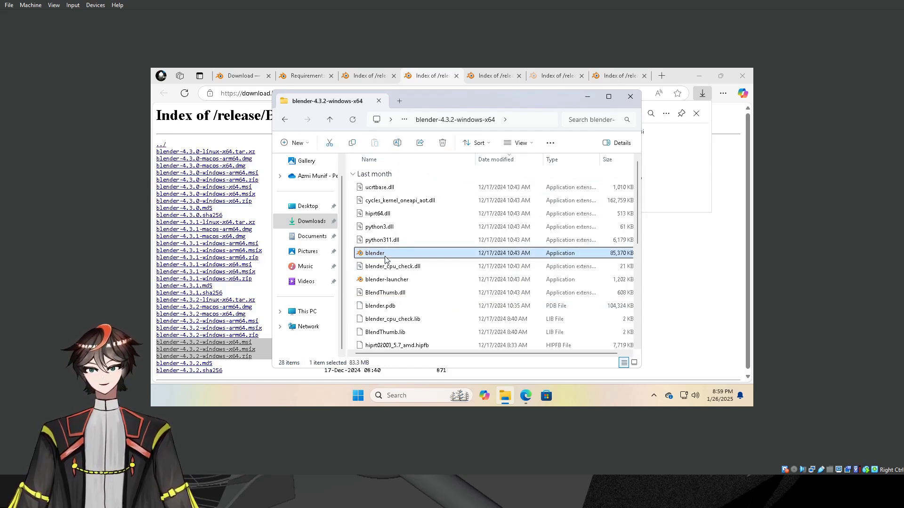
double_click(385, 257)
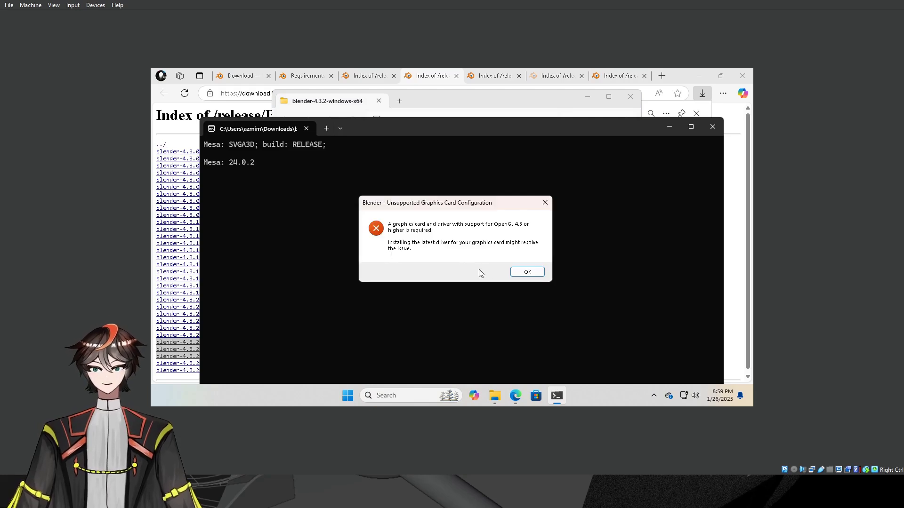
left_click(525, 271)
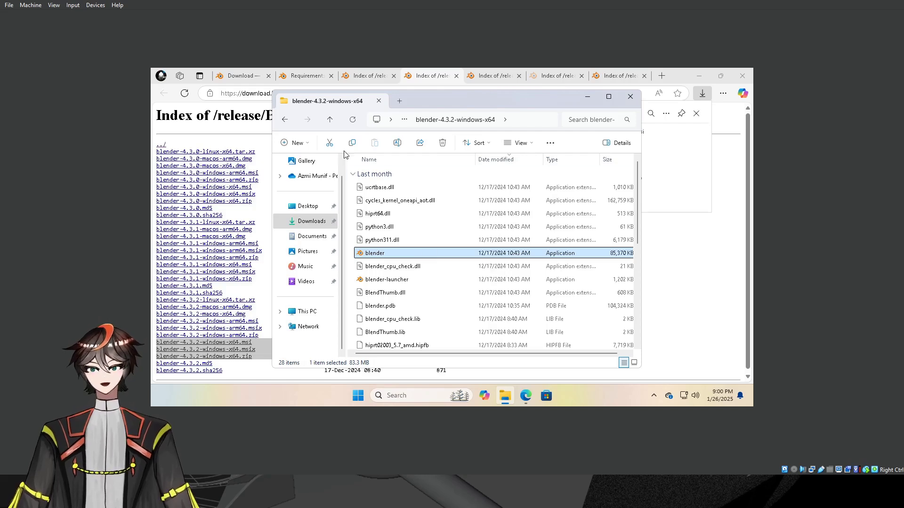
left_click(328, 121)
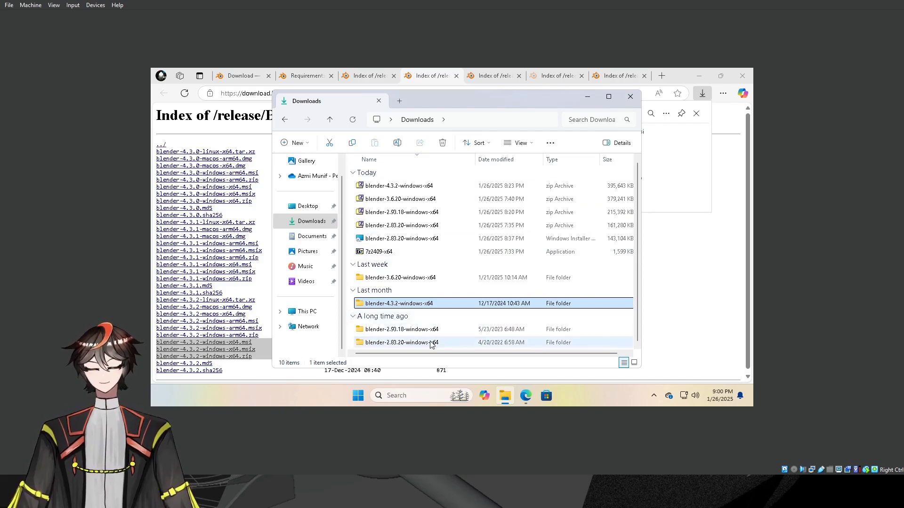
Step: Run the blender application from the extracted blender-2.83.20-windows-x64 folder
double_click(408, 343)
scroll(395, 259, "down", 5)
scroll(394, 276, "up", 4)
scroll(395, 276, "up", 1)
left_click(394, 293)
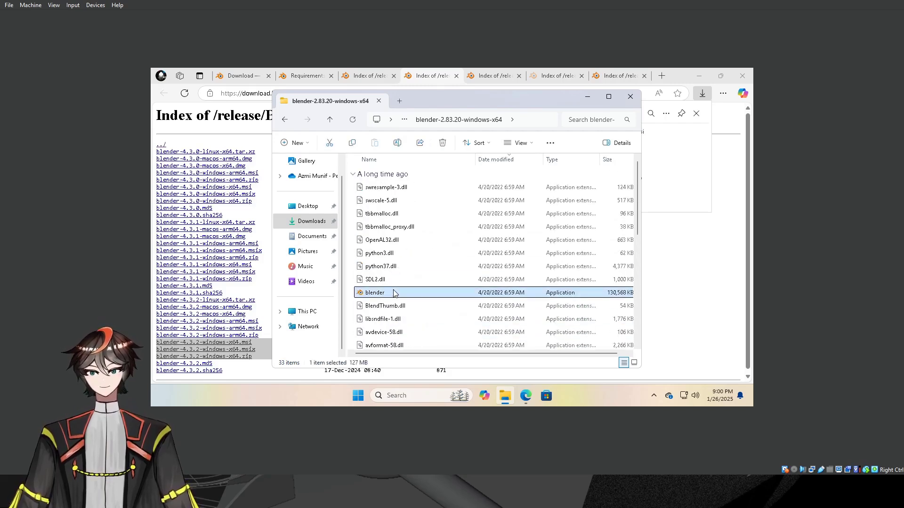
double_click(394, 293)
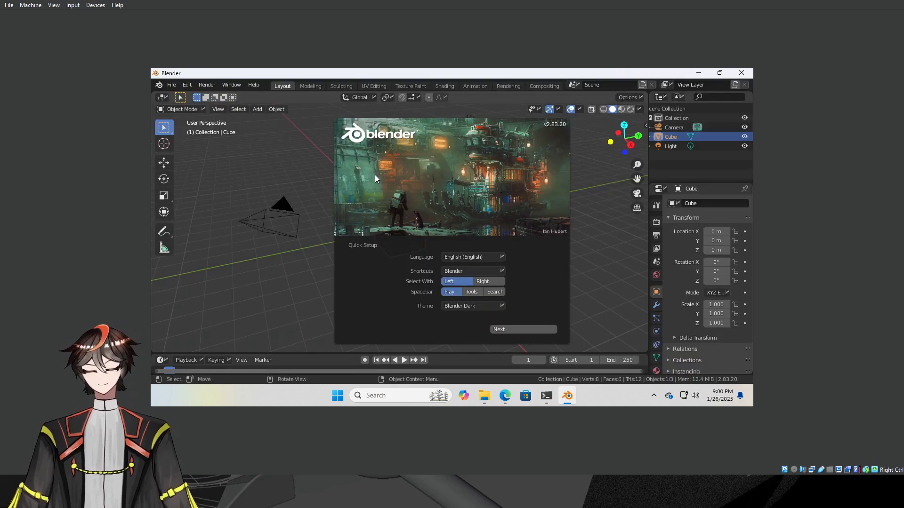
Step: Dismiss the splash screen, inspect the default cube, then close Blender 2.83.20 and return to the Downloads folder
left_click(283, 167)
middle_click_drag(284, 174, 378, 175)
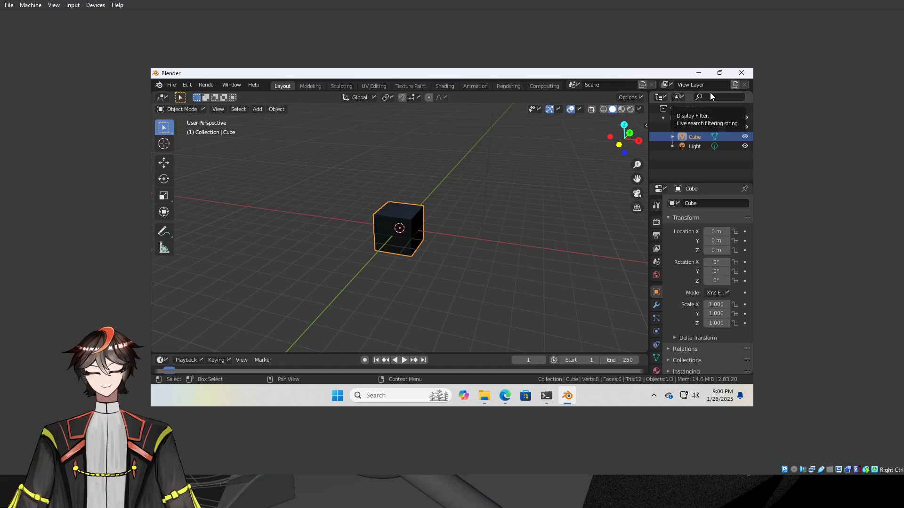
key("alt+F4")
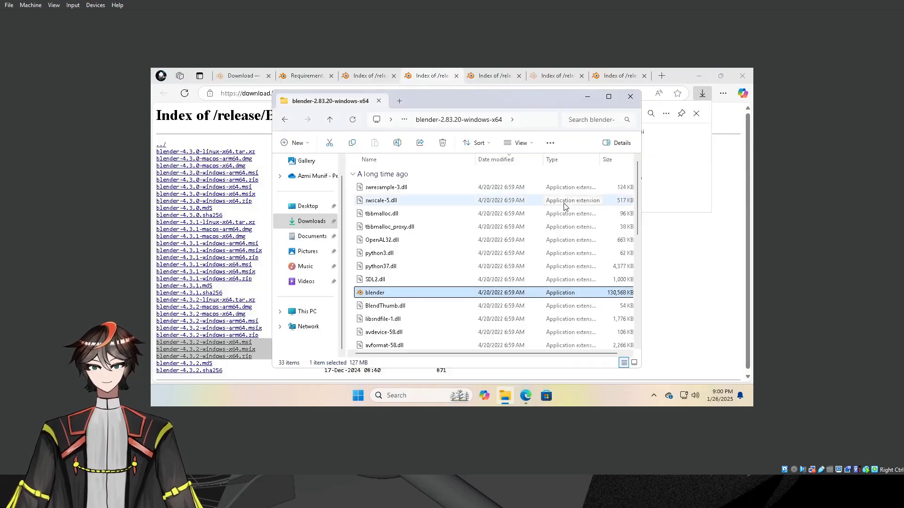
left_click(329, 121)
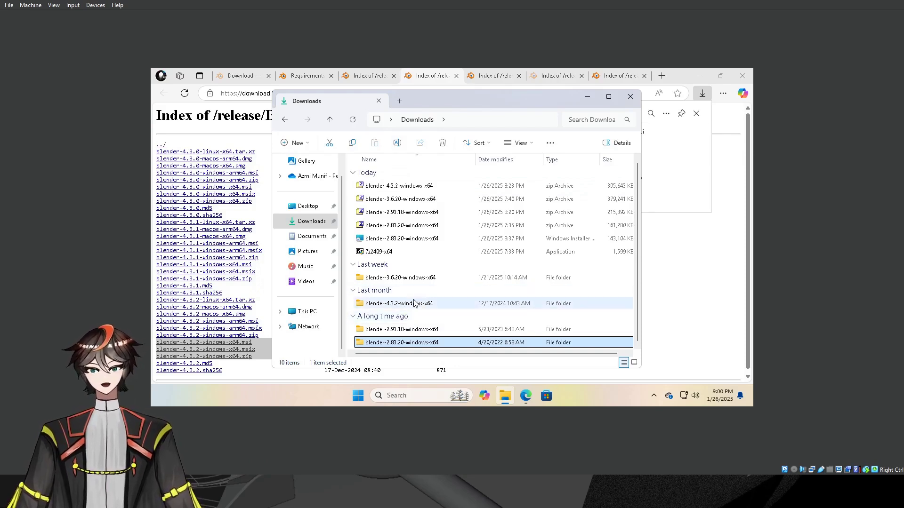
Step: Run the blender application from the blender-3.6.20-windows-x64 folder, dismiss the splash screen and inspect the viewport
double_click(416, 280)
left_click(406, 254)
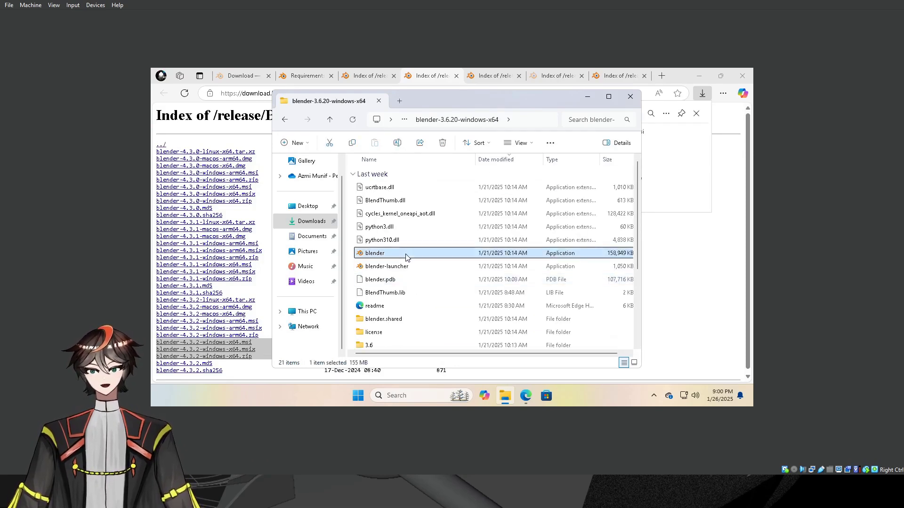
double_click(405, 253)
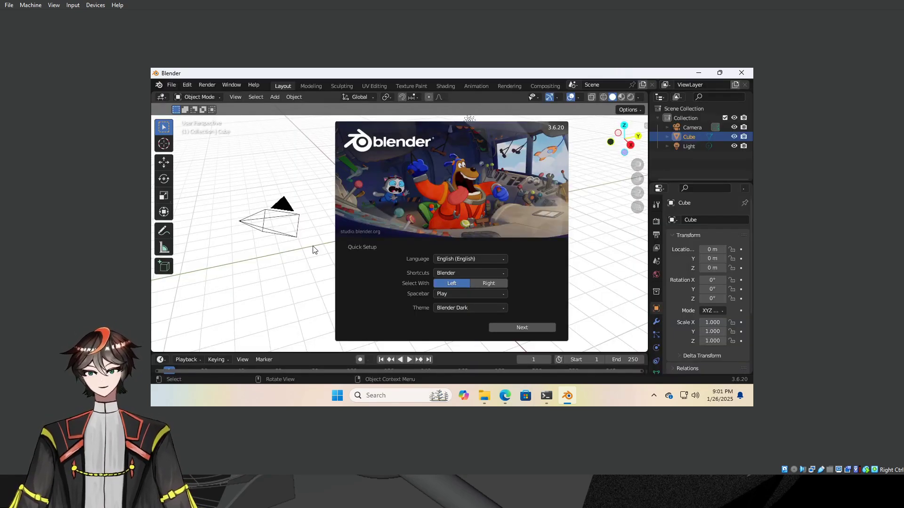
left_click(316, 249)
middle_click_drag(316, 249, 452, 226)
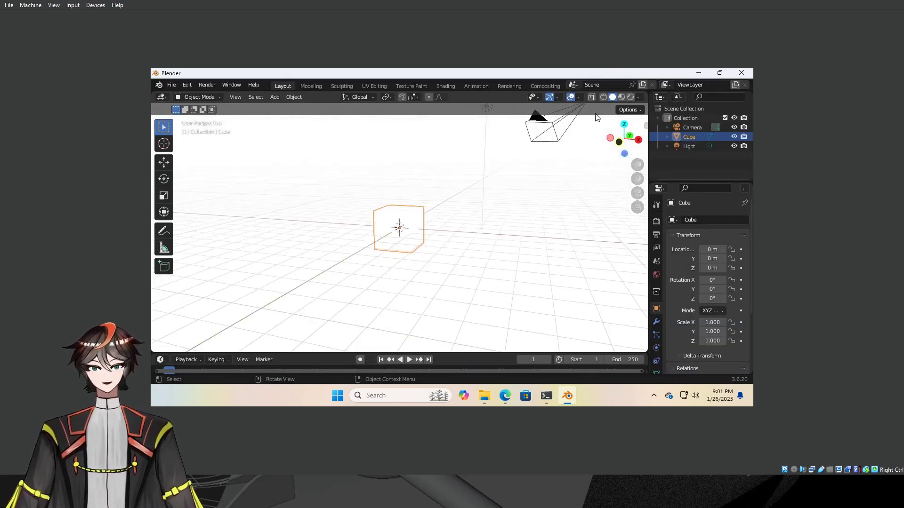
Step: Try the Rendered and Material Preview viewport shading modes, then return to Solid
left_click(621, 98)
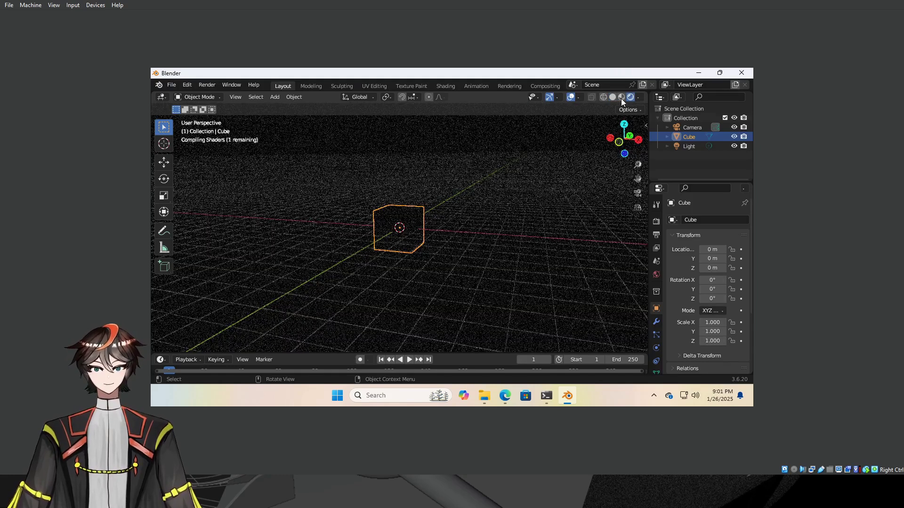
left_click(622, 98)
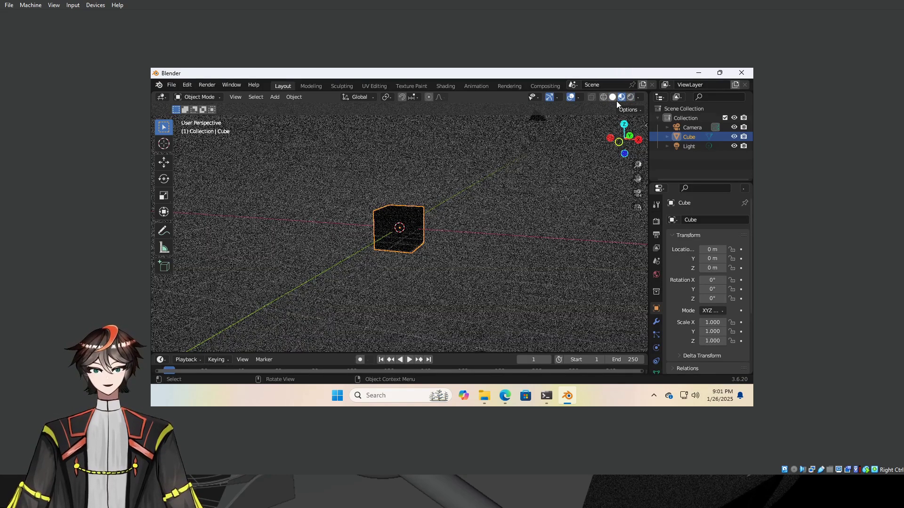
left_click(615, 97)
Step: Try setting the Solid shading background to Viewport, and view its background colour settings
left_click(639, 97)
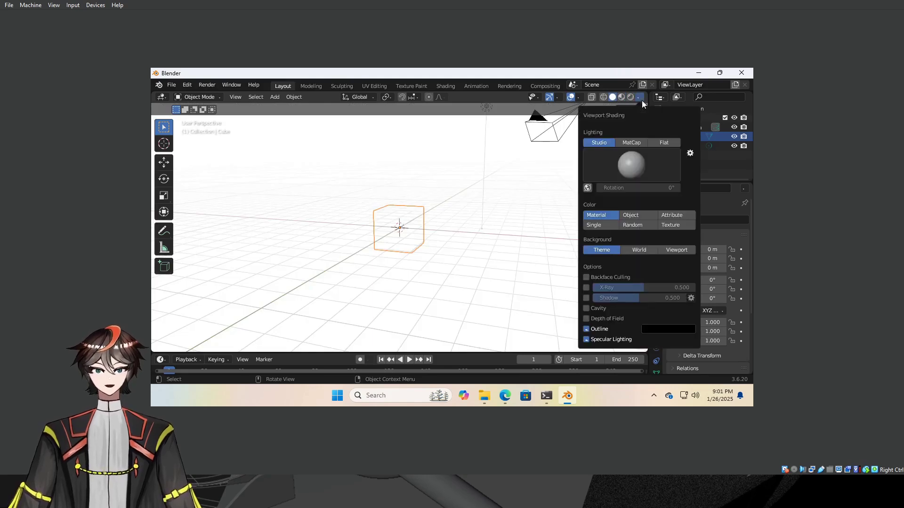
left_click(674, 249)
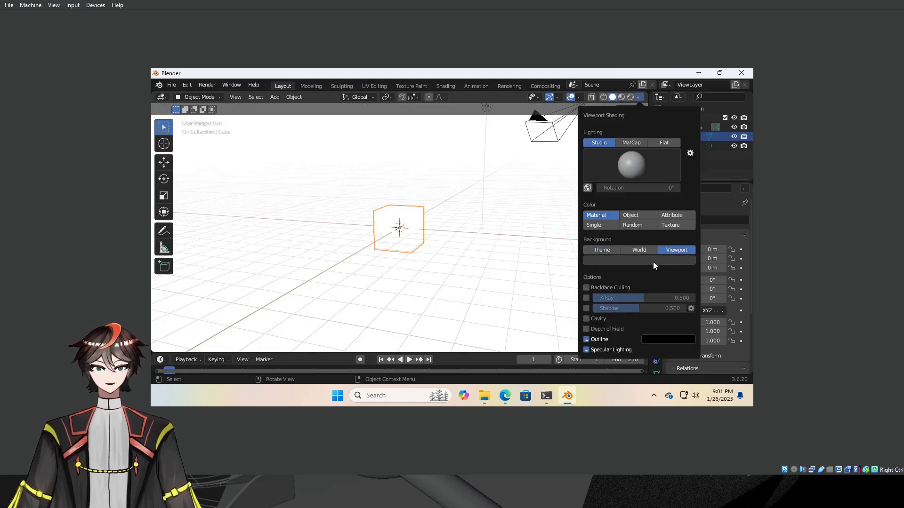
left_click(628, 261)
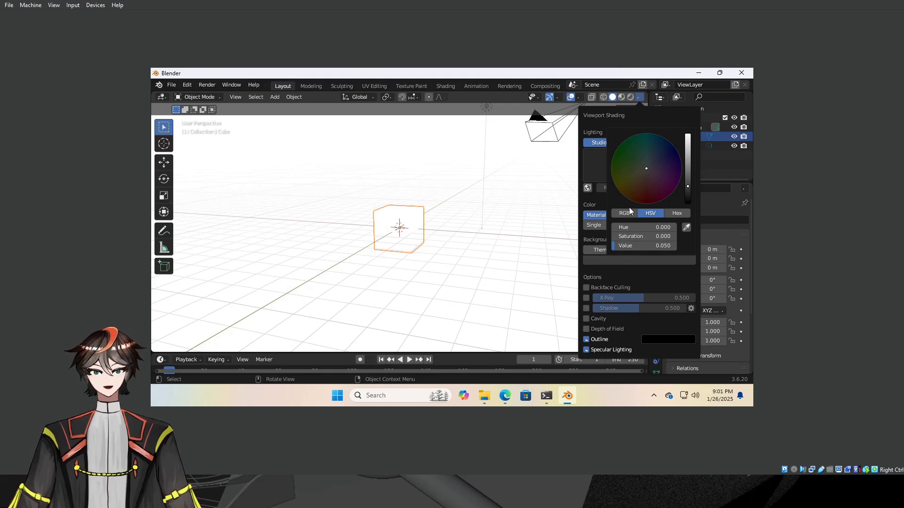
middle_click_drag(497, 250, 456, 193)
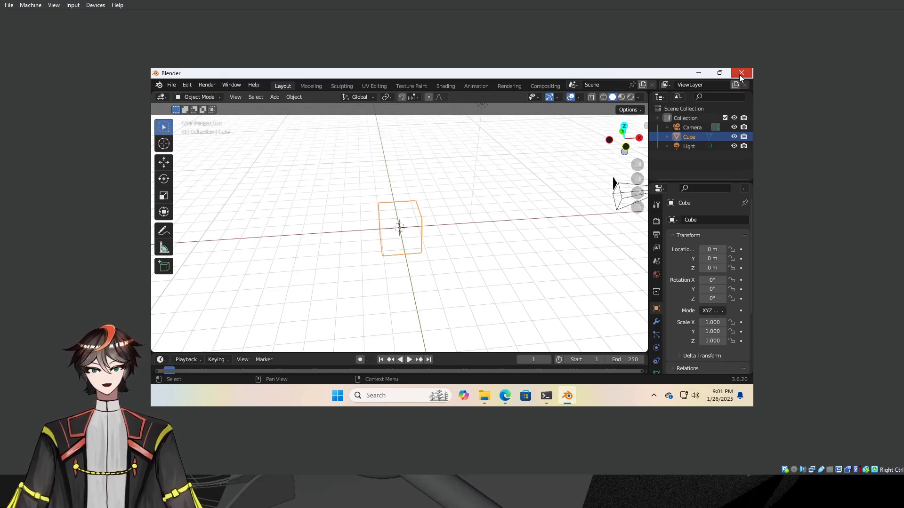
Step: Close Blender 3.6.20, then run Blender from the blender-2.93.18-windows-x64 folder and dismiss its splash screen
left_click(740, 73)
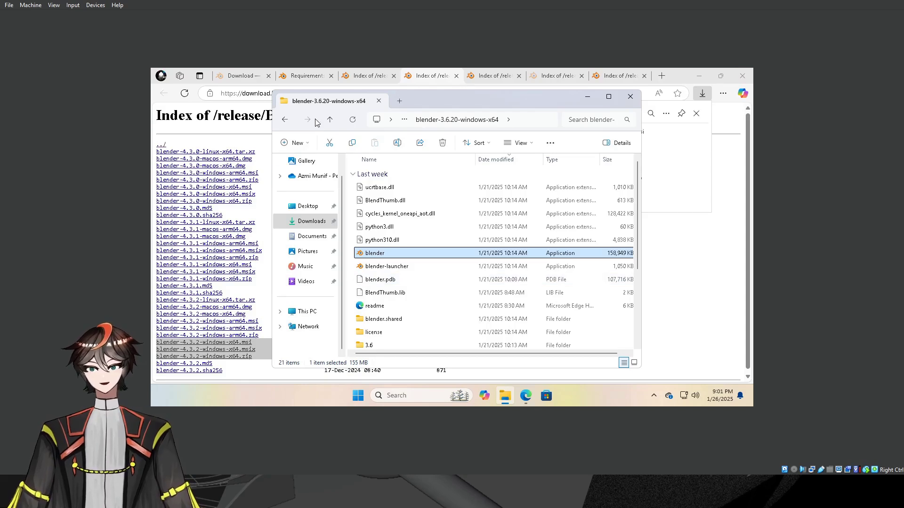
left_click(329, 119)
double_click(408, 331)
scroll(401, 238, "down", 4)
left_click(404, 198)
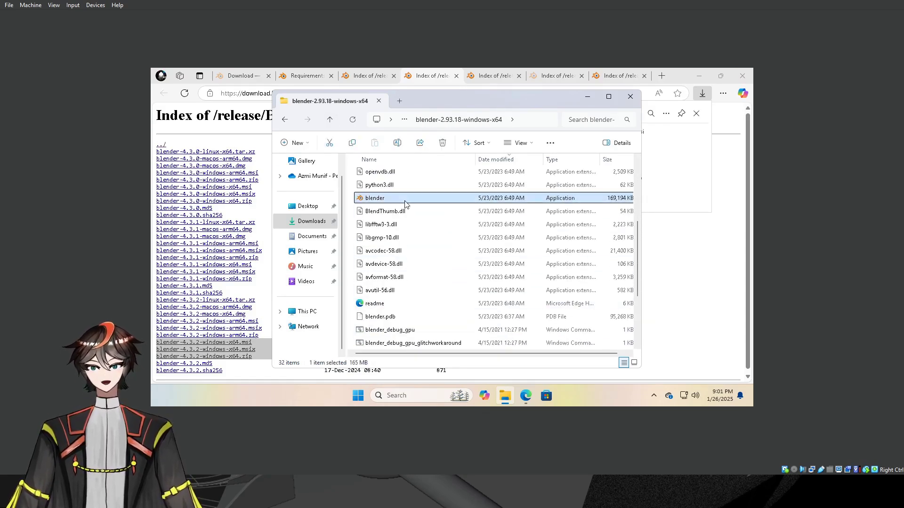
double_click(405, 198)
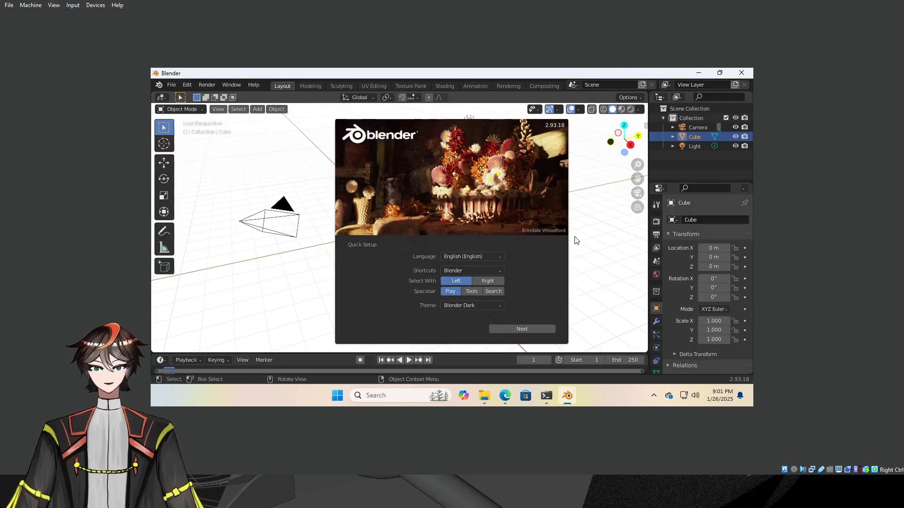
left_click(575, 240)
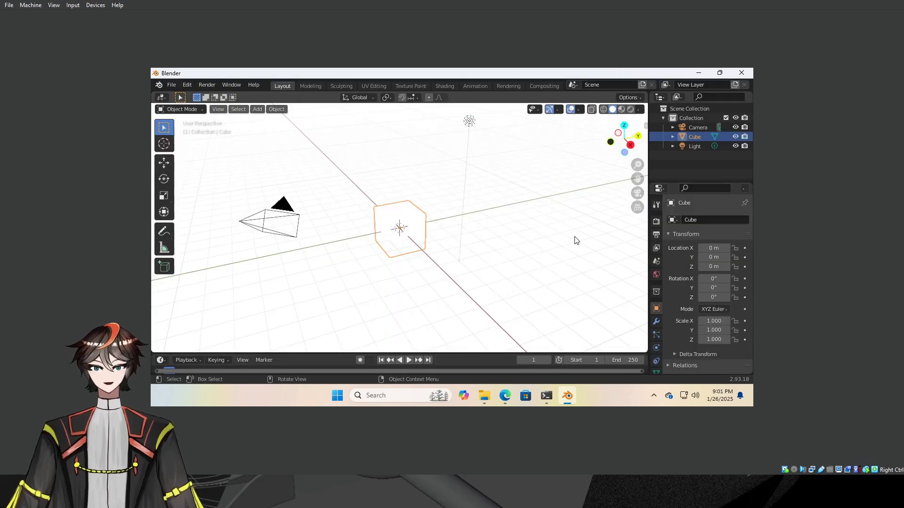
Step: Close Blender 2.93.18, then run Blender again from the blender-2.83.20-windows-x64 folder and dismiss its splash screen
left_click(741, 73)
scroll(454, 311, "down", 5)
left_click(330, 119)
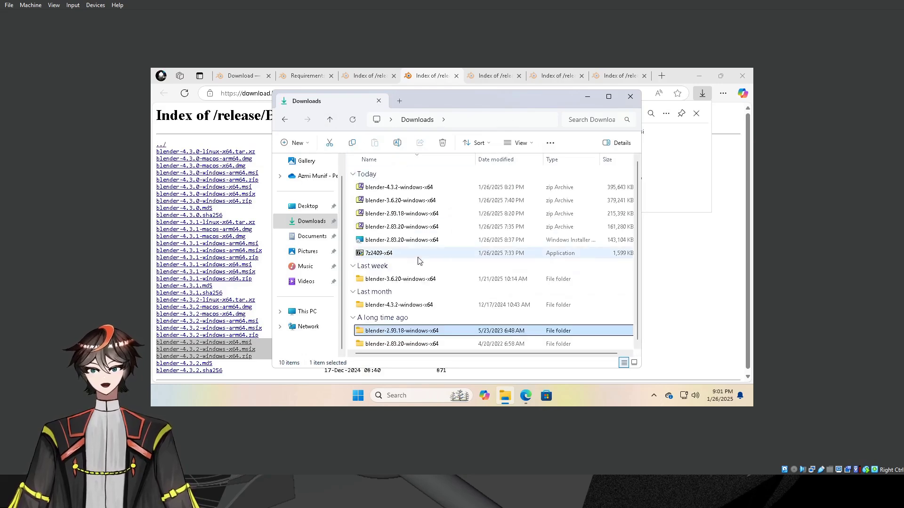
double_click(400, 343)
double_click(402, 293)
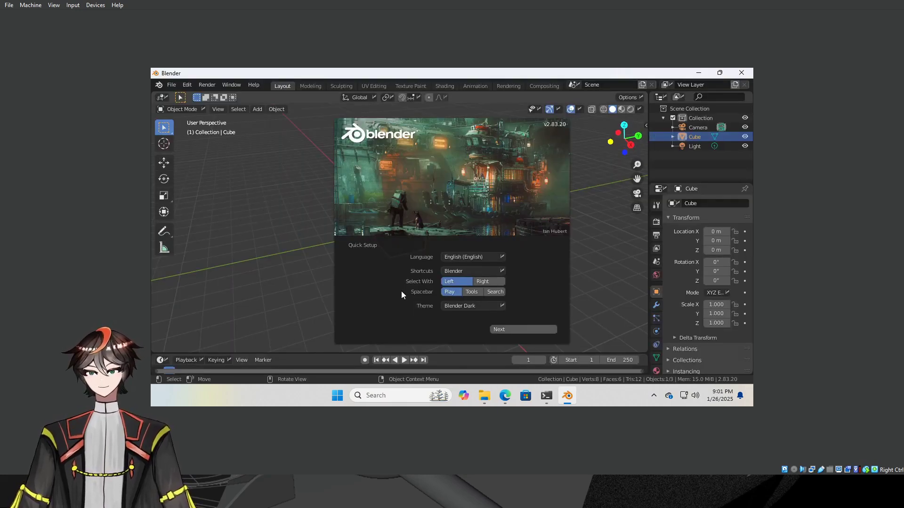
left_click(633, 234)
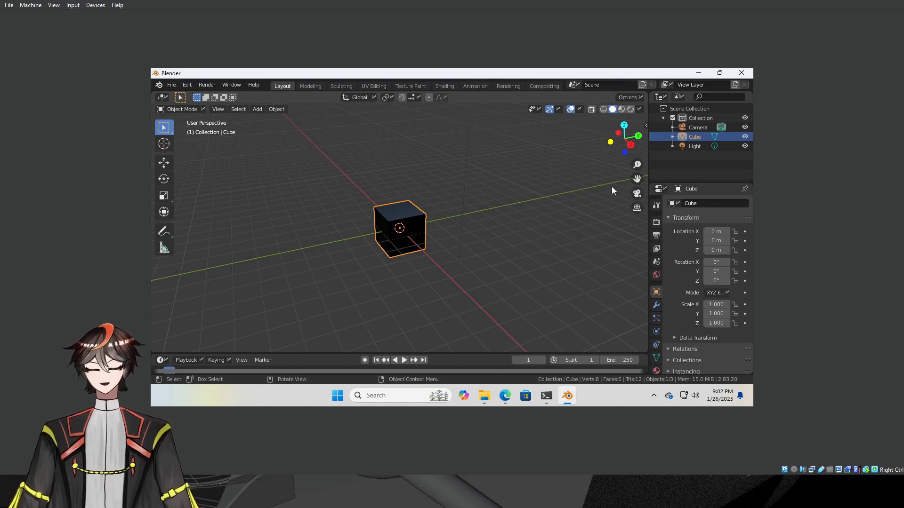
Step: Set the render engine to Cycles and the rendering device to GPU Compute, then close Blender
left_click(656, 221)
left_click(715, 203)
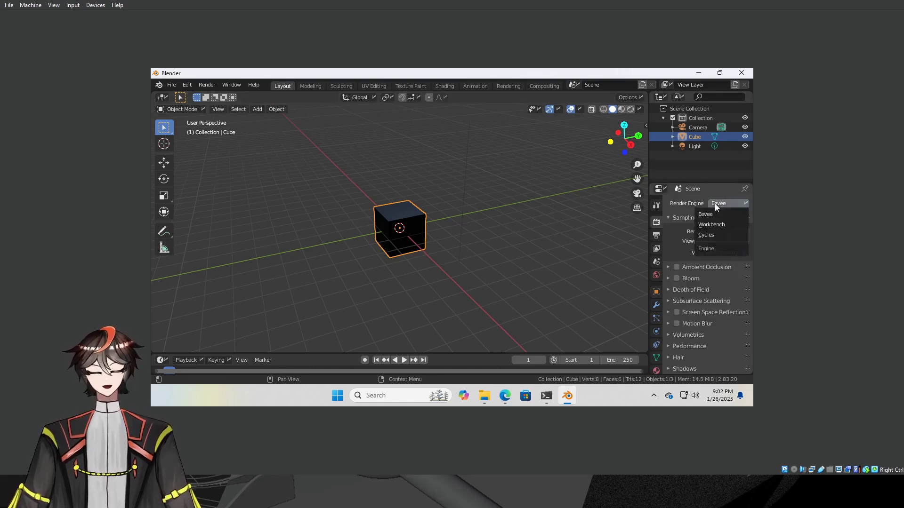
left_click(712, 231)
left_click(727, 226)
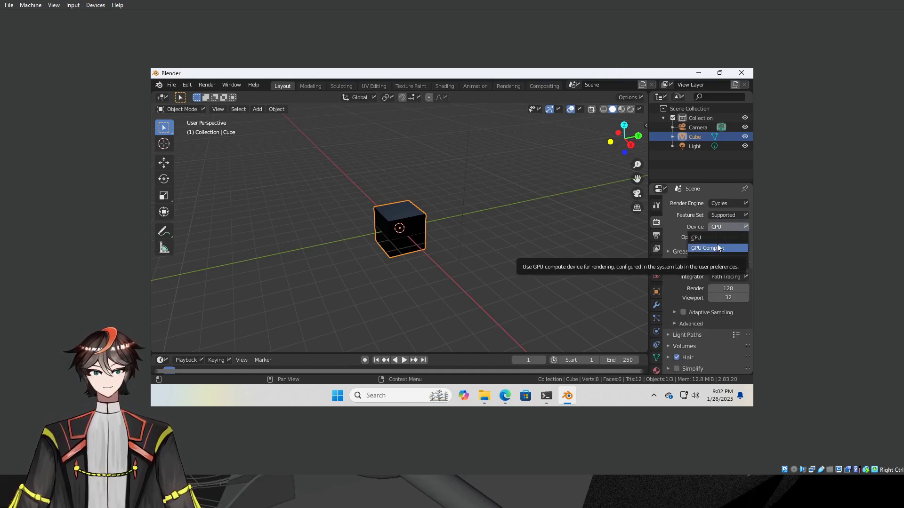
left_click(716, 241)
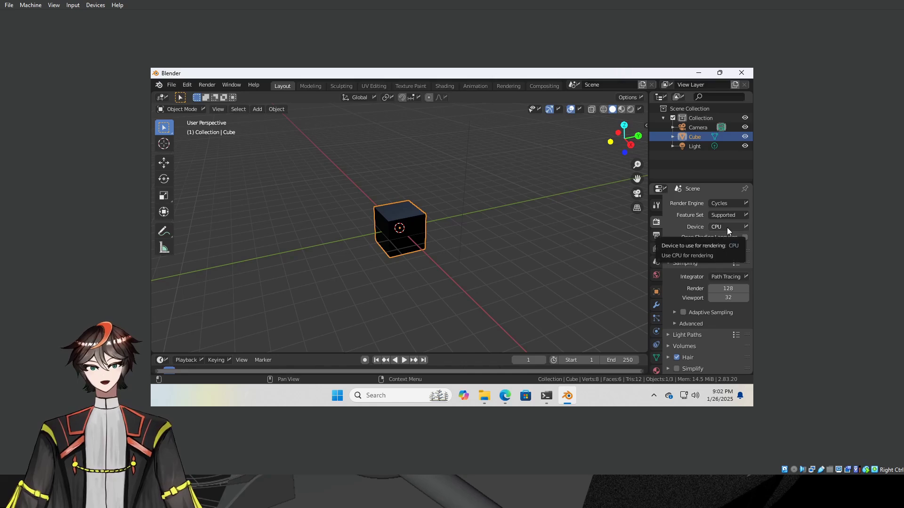
left_click(727, 227)
left_click(714, 248)
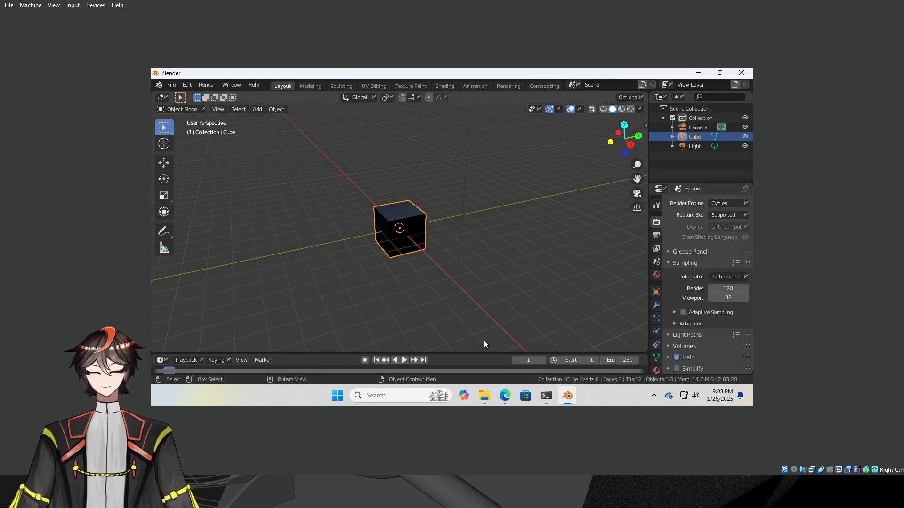
left_click(752, 72)
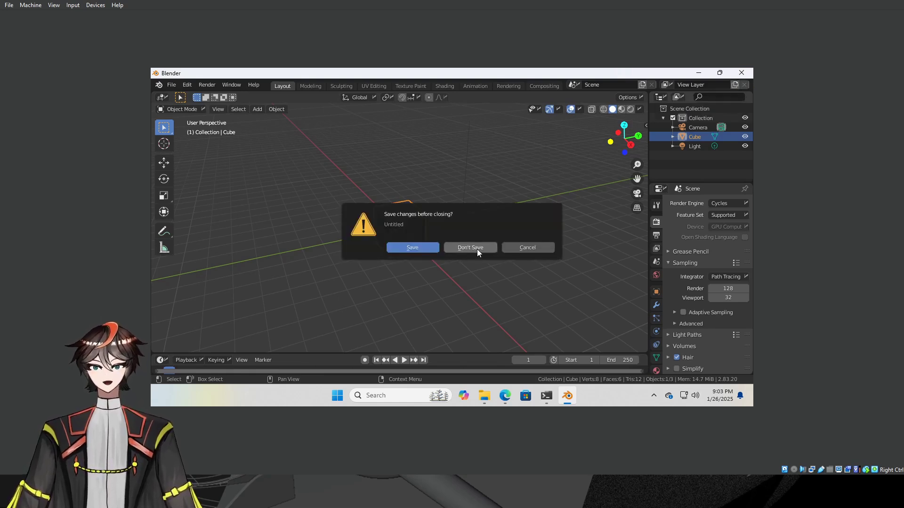